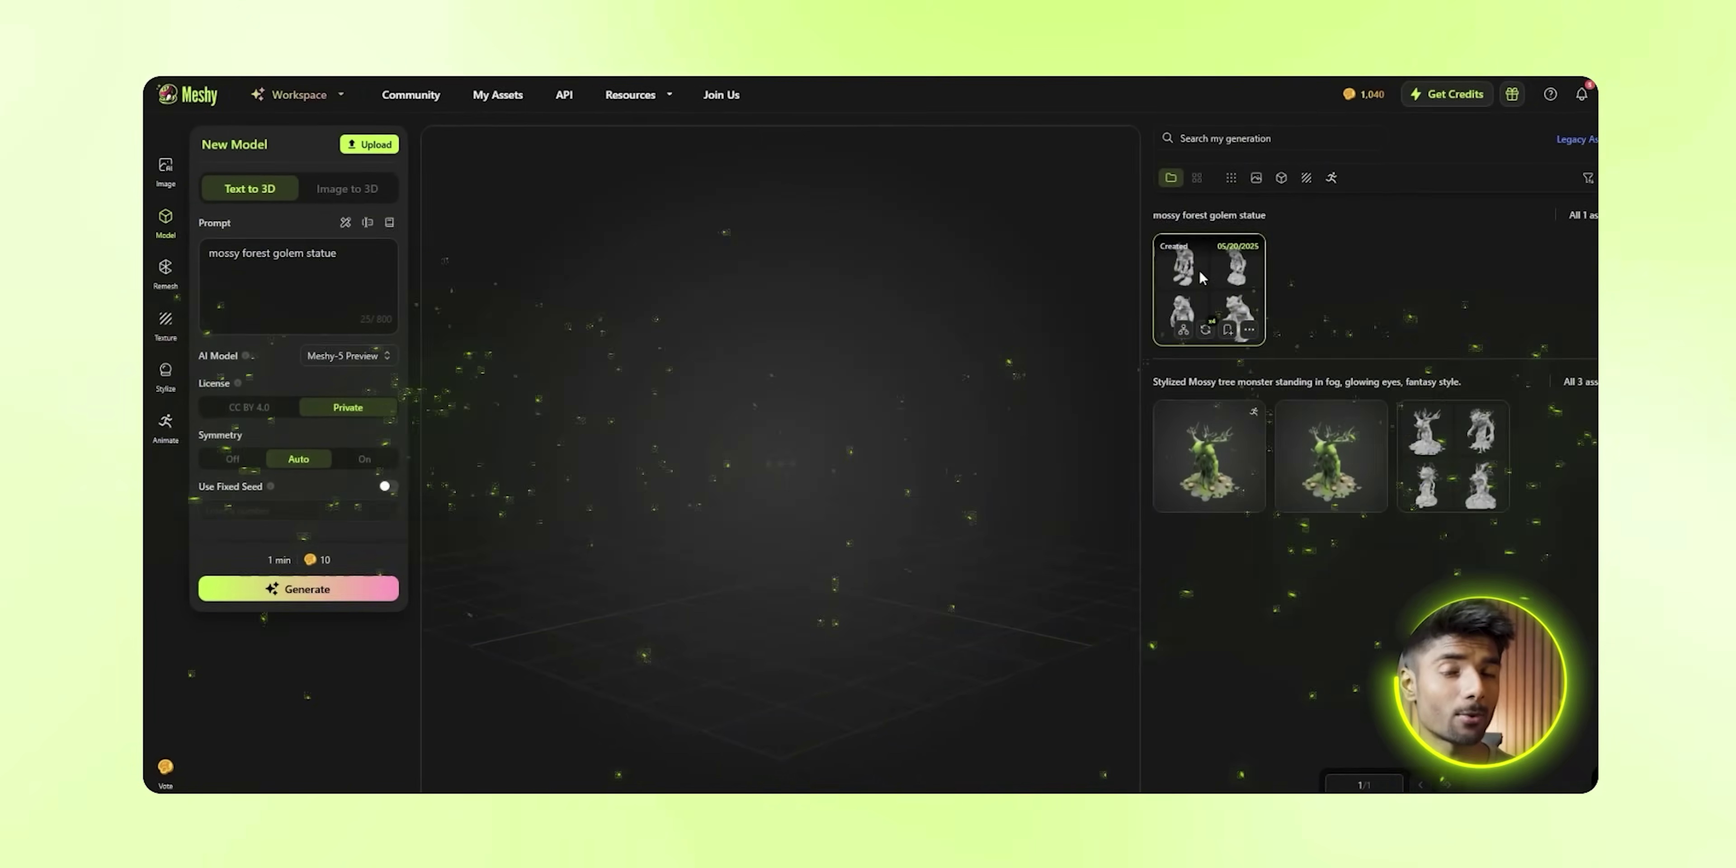
Step: Choose the second mossy forest golem statue draft and confirm generating it with texture
{"action": "left_click", "coordinate": [1200, 273]}
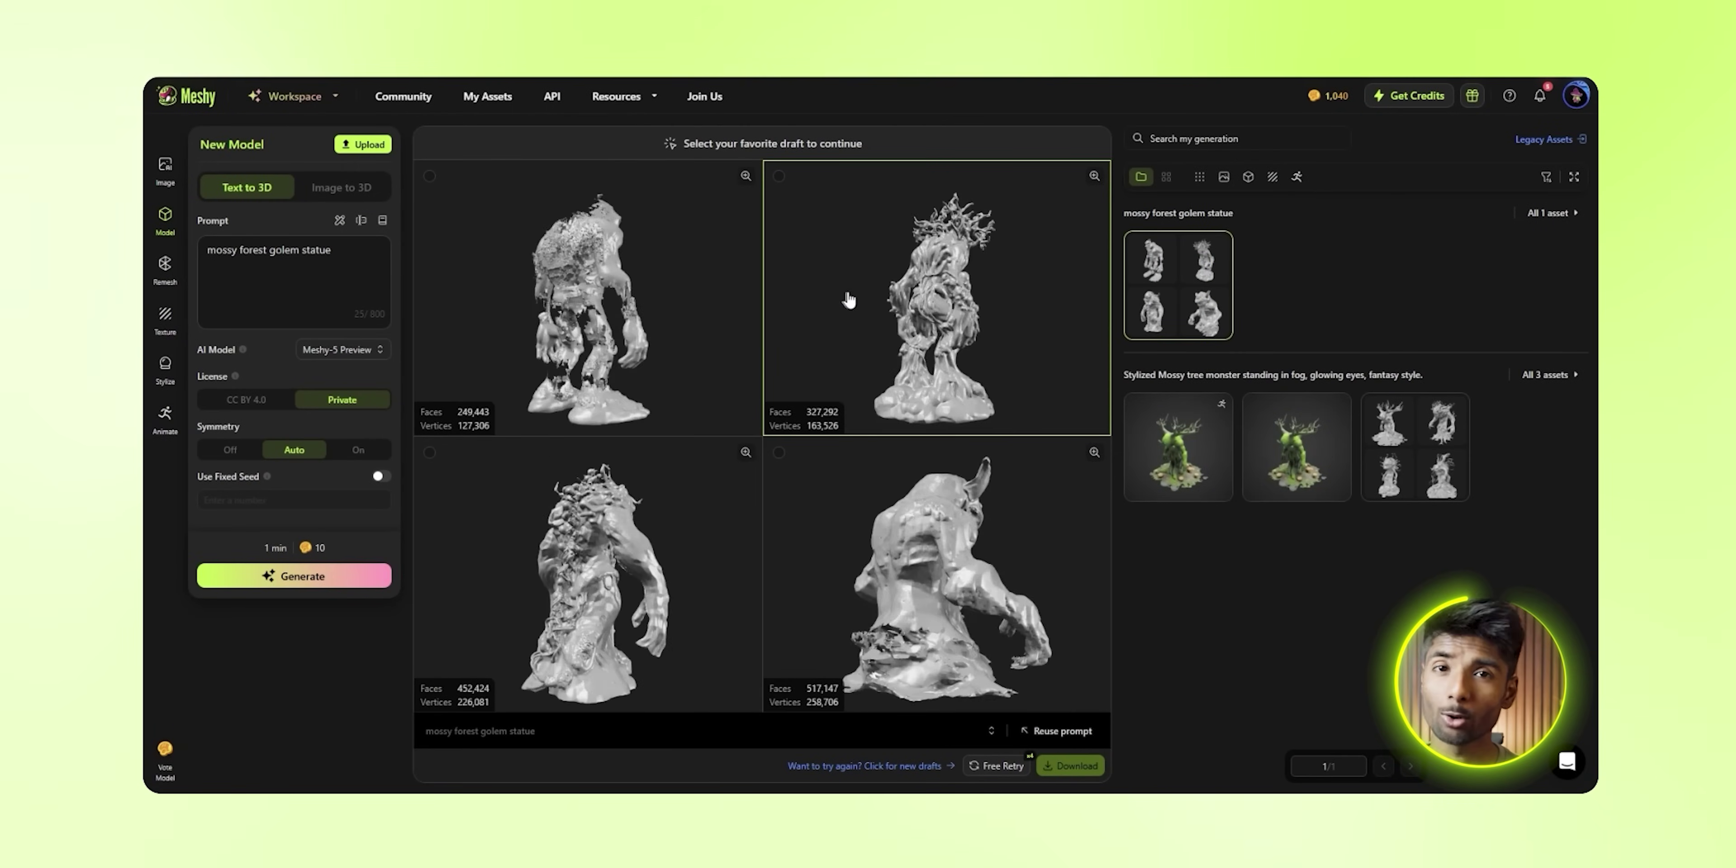
{"action": "left_click", "coordinate": [780, 175]}
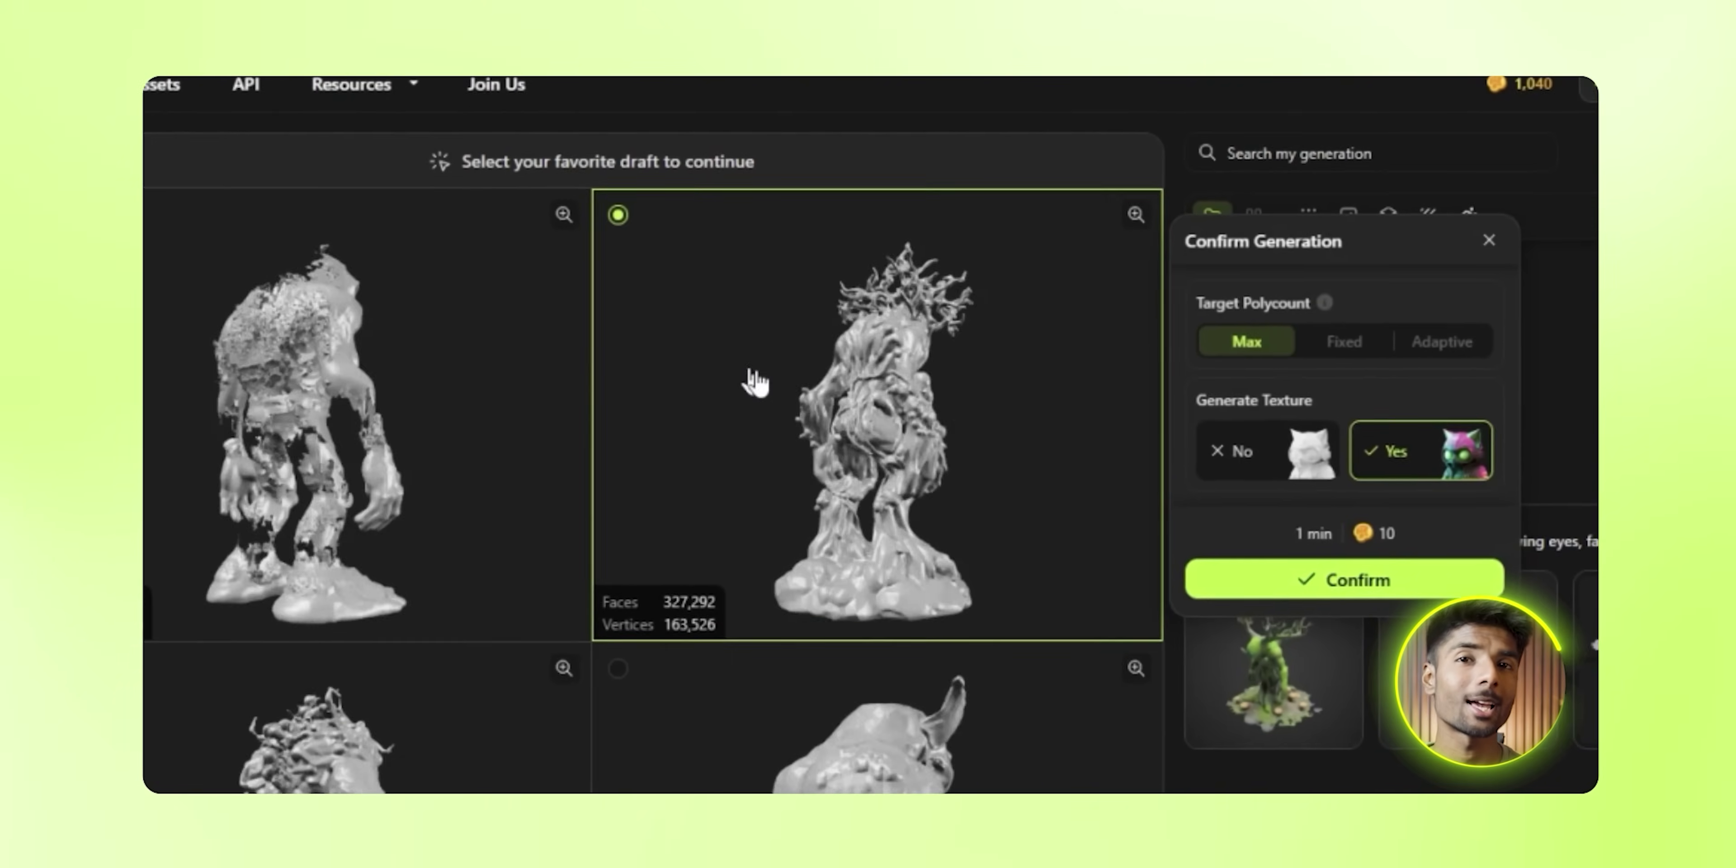
{"action": "left_click", "coordinate": [1408, 598]}
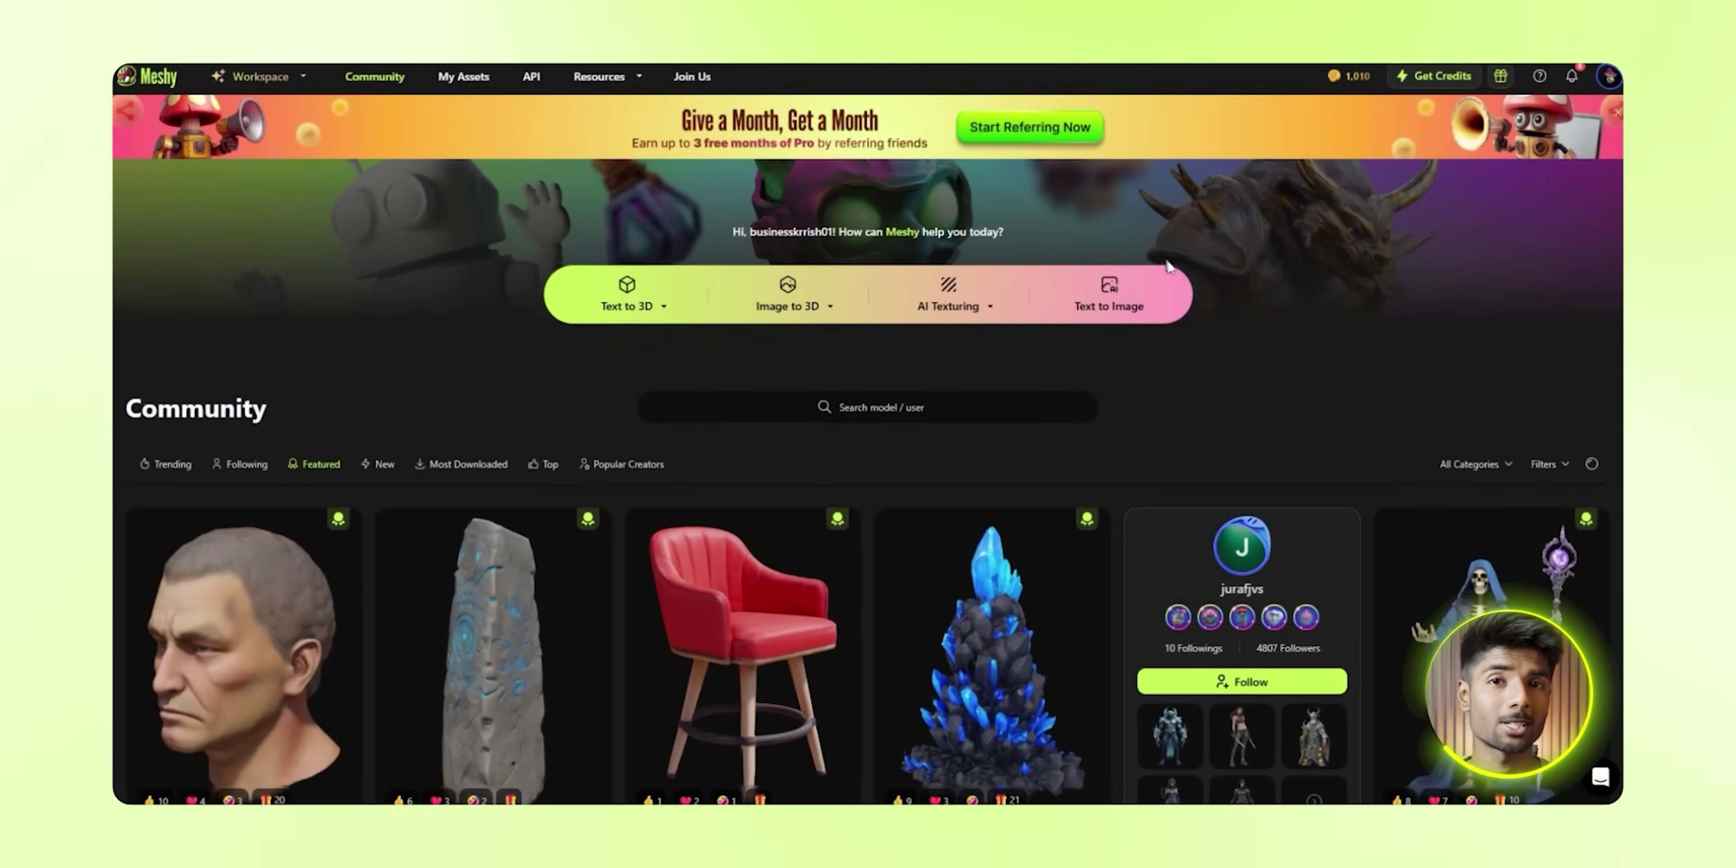
Step: Start a new Text to 3D model from the Community page banner
{"action": "scroll", "coordinate": [1409, 278], "scroll_direction": "down", "scroll_amount": 5}
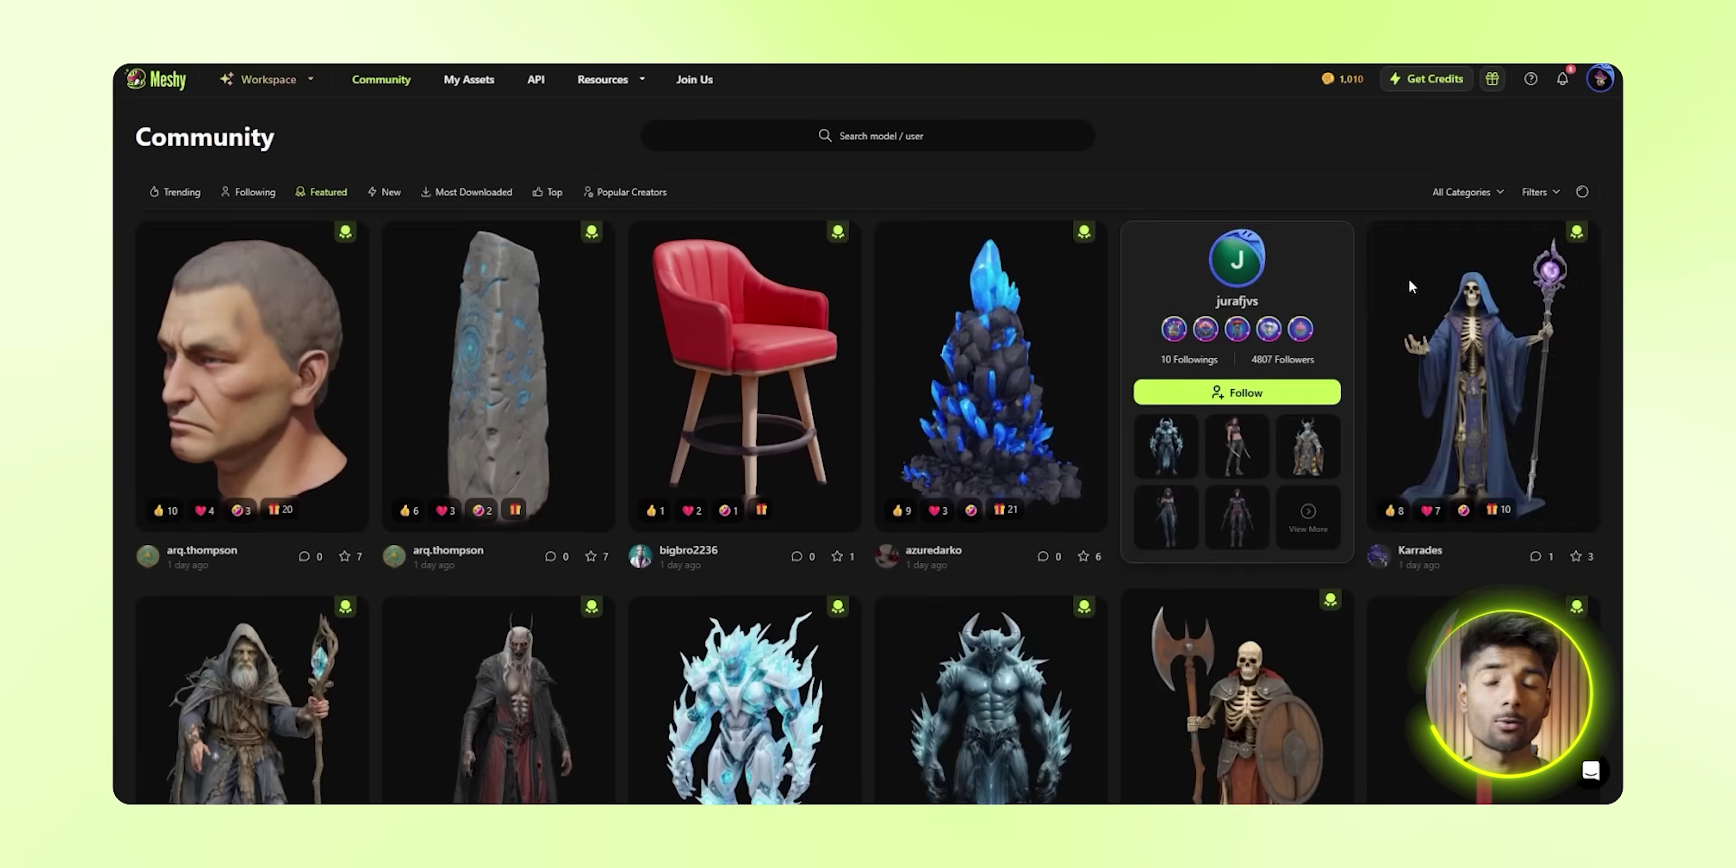
{"action": "scroll", "coordinate": [1338, 274], "scroll_direction": "up", "scroll_amount": 5}
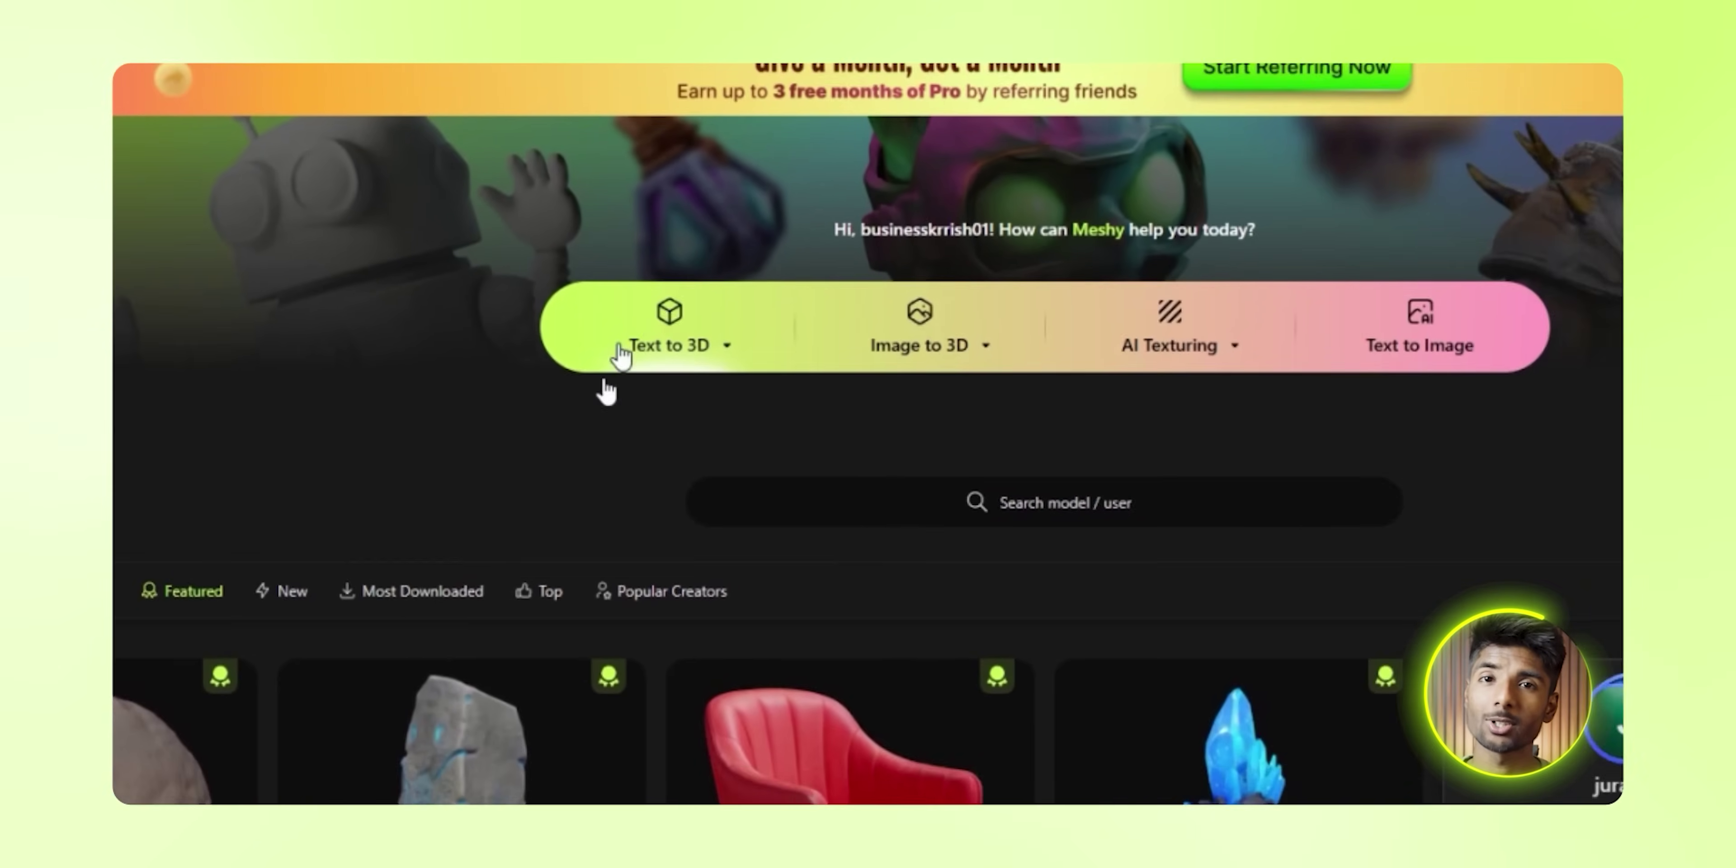
{"action": "left_click", "coordinate": [674, 404]}
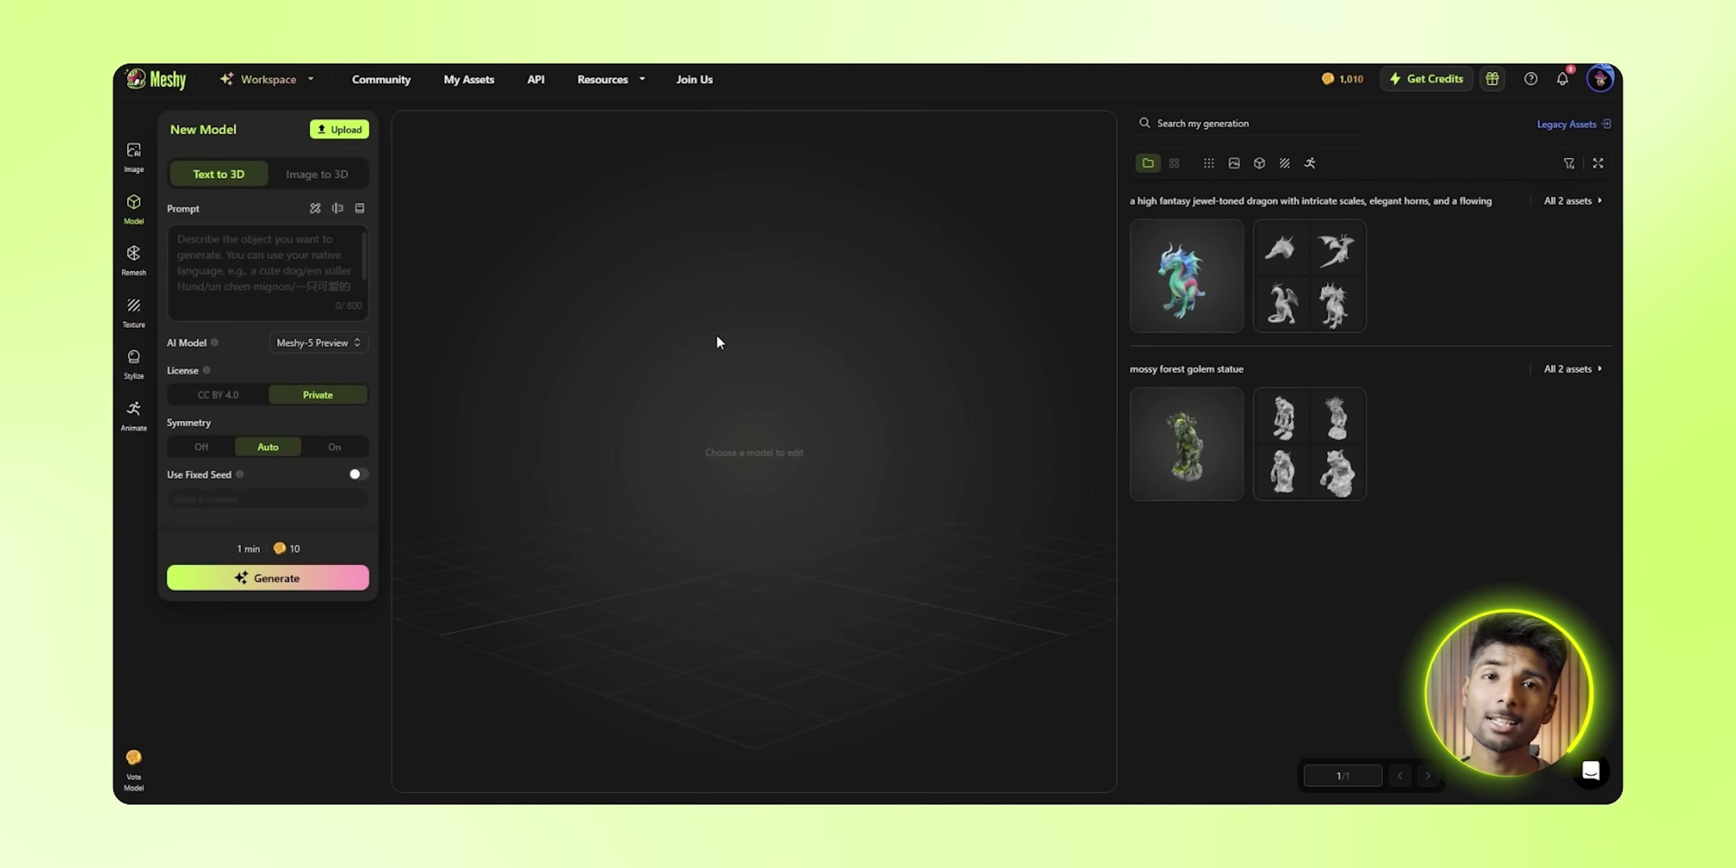
Step: Paste the stylized mossy tree monster prompt (fog, glowing eyes, fantasy) and generate it
{"action": "left_click", "coordinate": [198, 237]}
{"action": "type", "text": "Stylized mossy tree monster standing in fog, glowing eyes, fantasy style"}
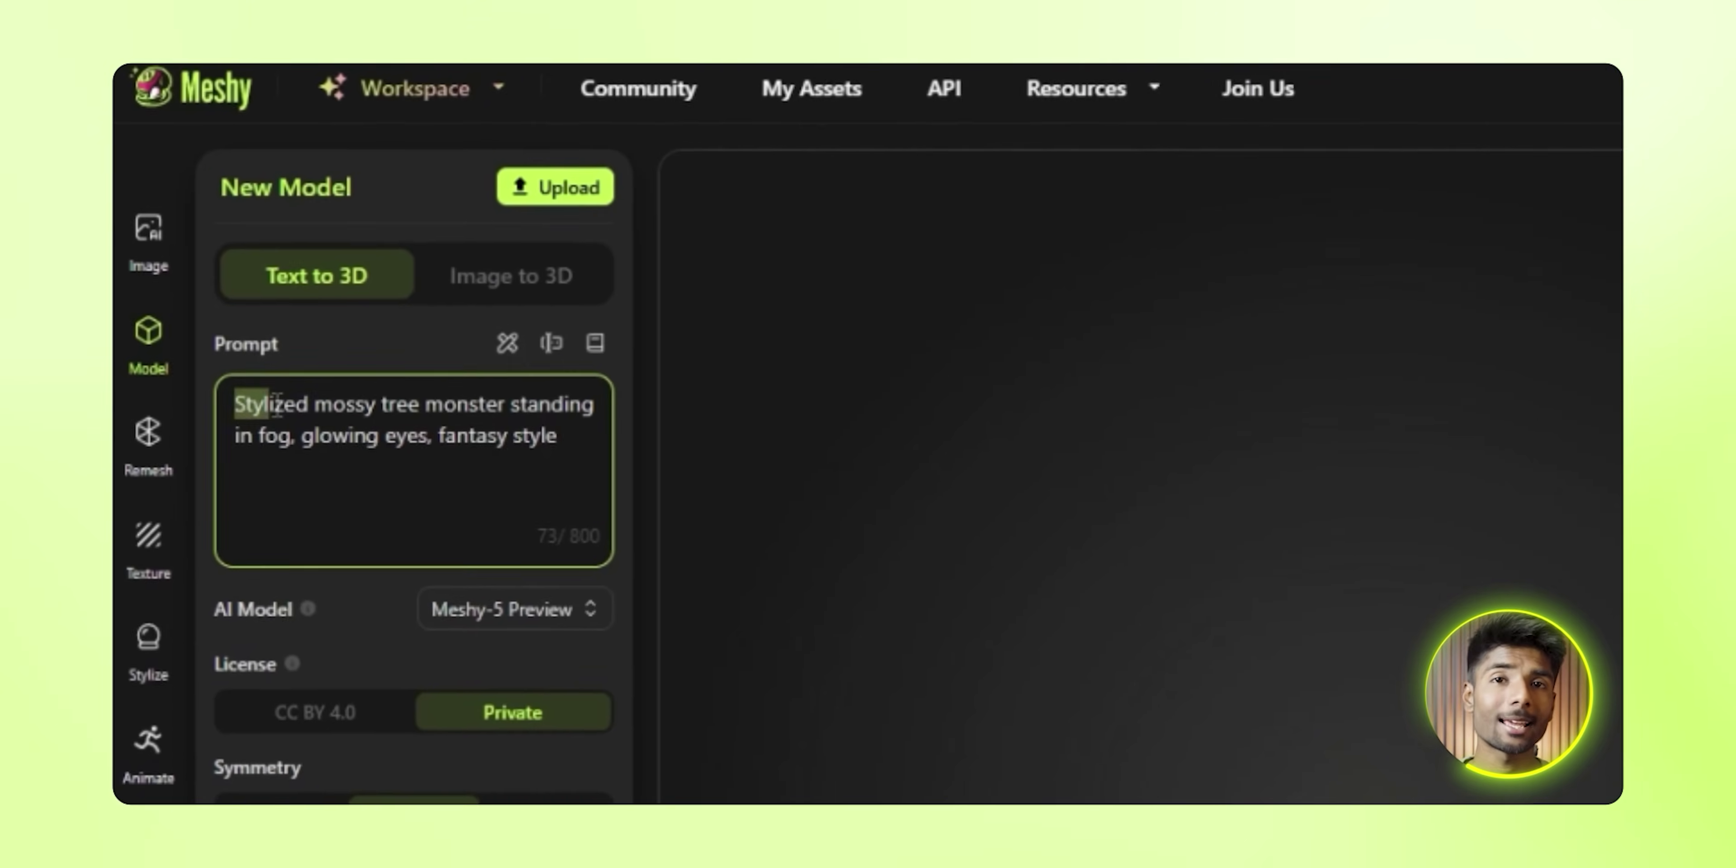
{"action": "left_click_drag", "start_coordinate": [276, 404], "coordinate": [379, 400]}
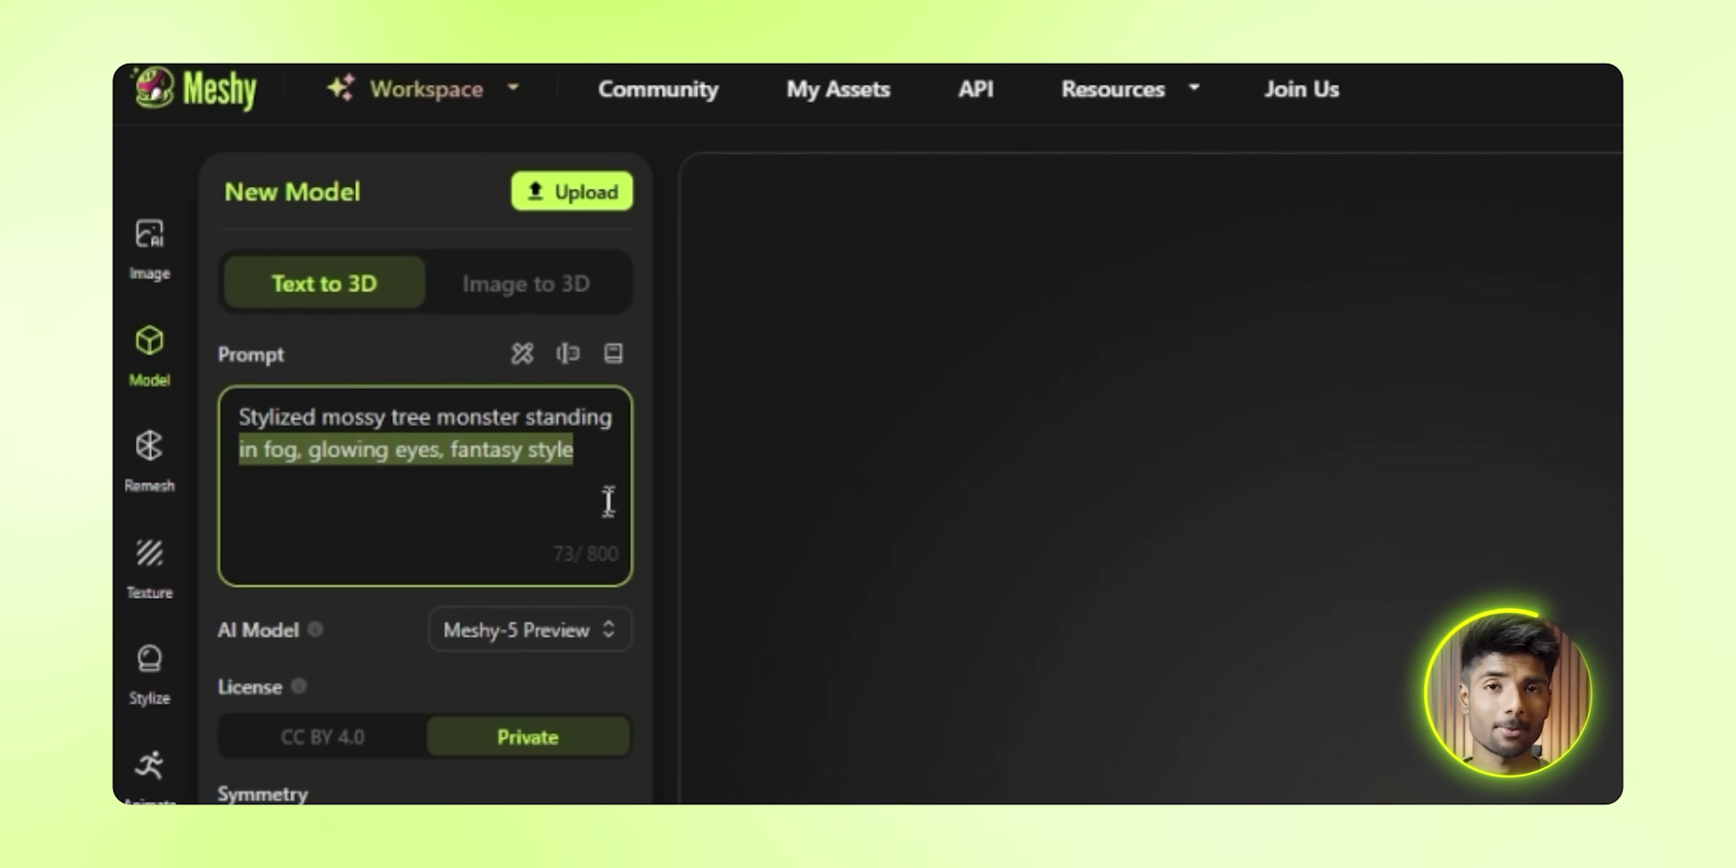
{"action": "left_click", "coordinate": [465, 731]}
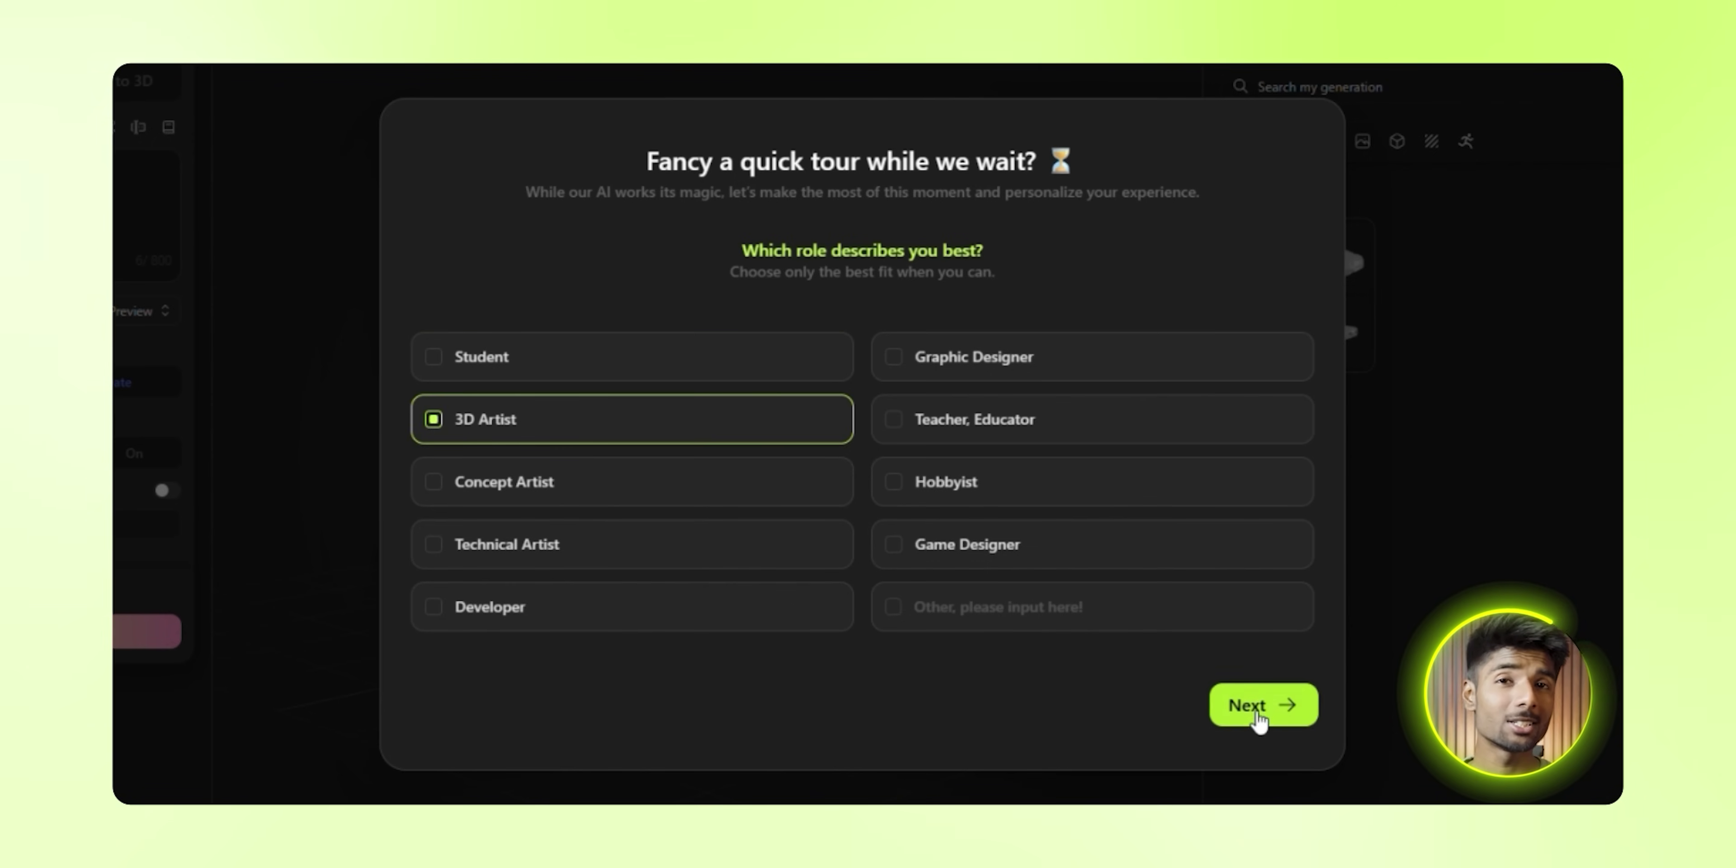
Step: Finish the onboarding survey as a 3D Artist, answering industry, company size and referral
{"action": "left_click", "coordinate": [1272, 716]}
{"action": "left_click", "coordinate": [1091, 398]}
{"action": "left_click", "coordinate": [1247, 682]}
{"action": "left_click", "coordinate": [1225, 601]}
{"action": "left_click", "coordinate": [1166, 678]}
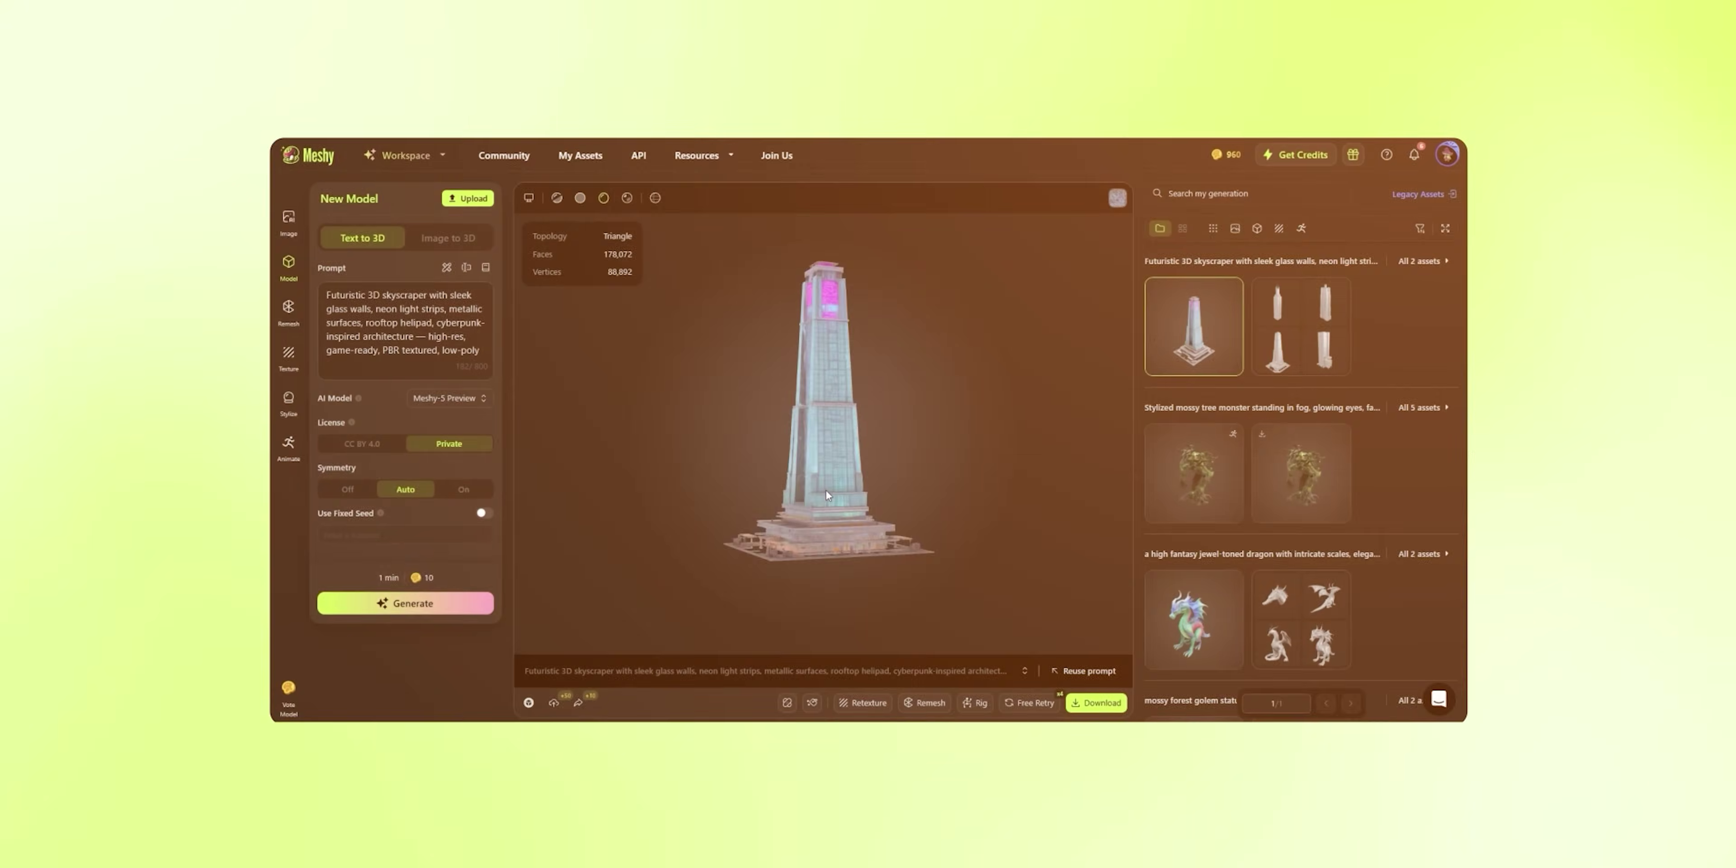
Step: Orbit the skyscraper and sofa drafts and select the bottom-left draft for the full model
{"action": "left_click_drag", "start_coordinate": [826, 489], "coordinate": [805, 445]}
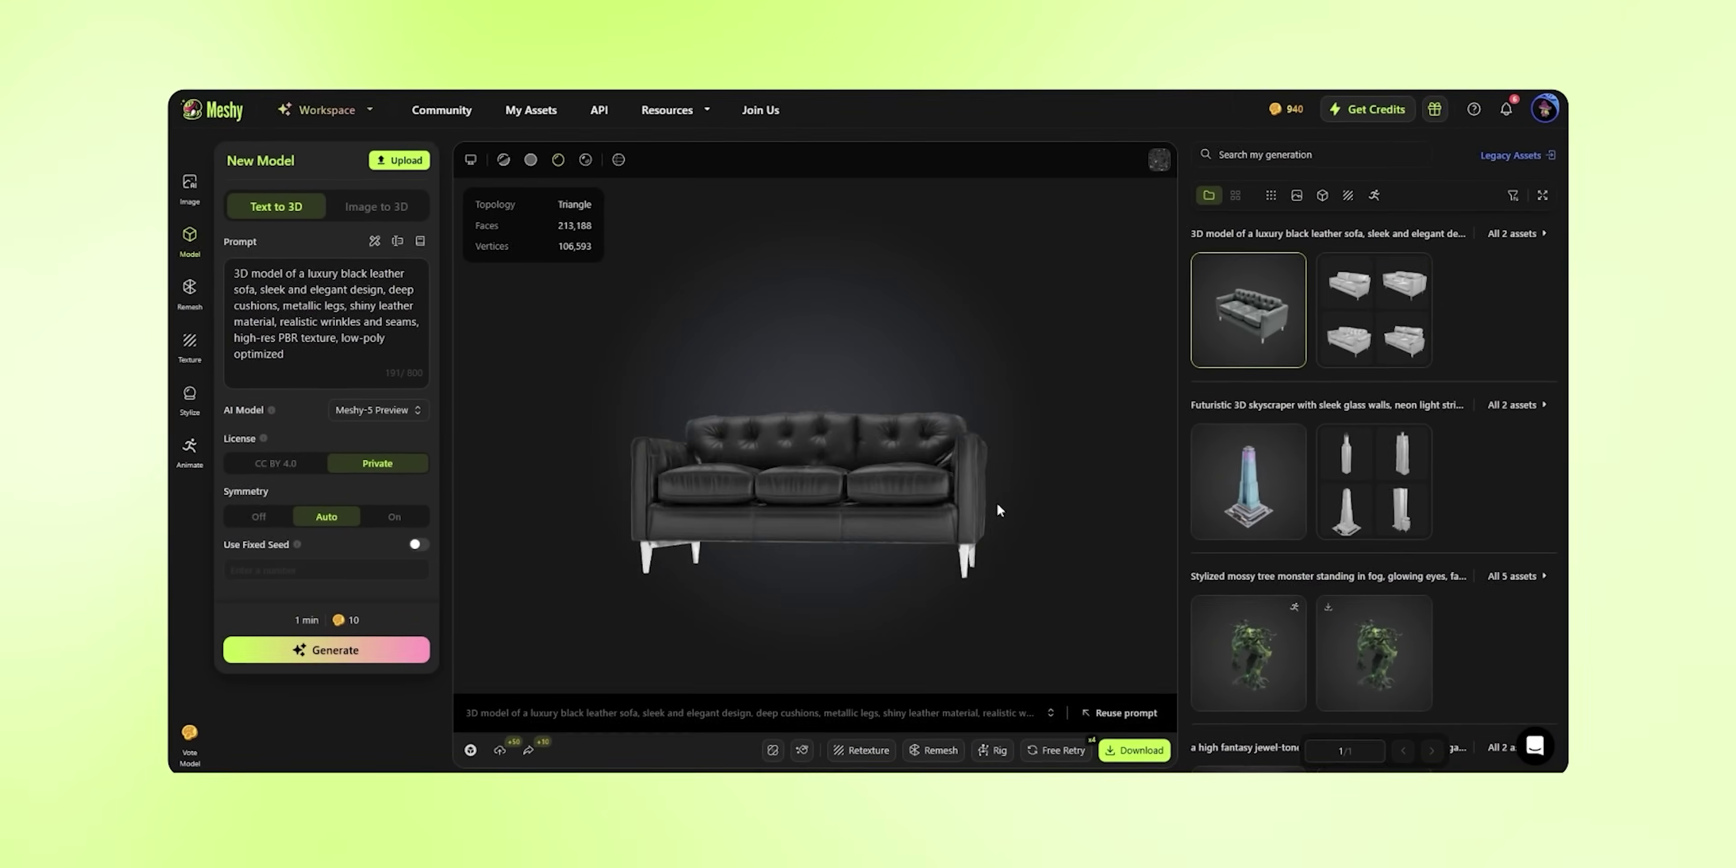
{"action": "left_click_drag", "start_coordinate": [997, 502], "coordinate": [878, 594]}
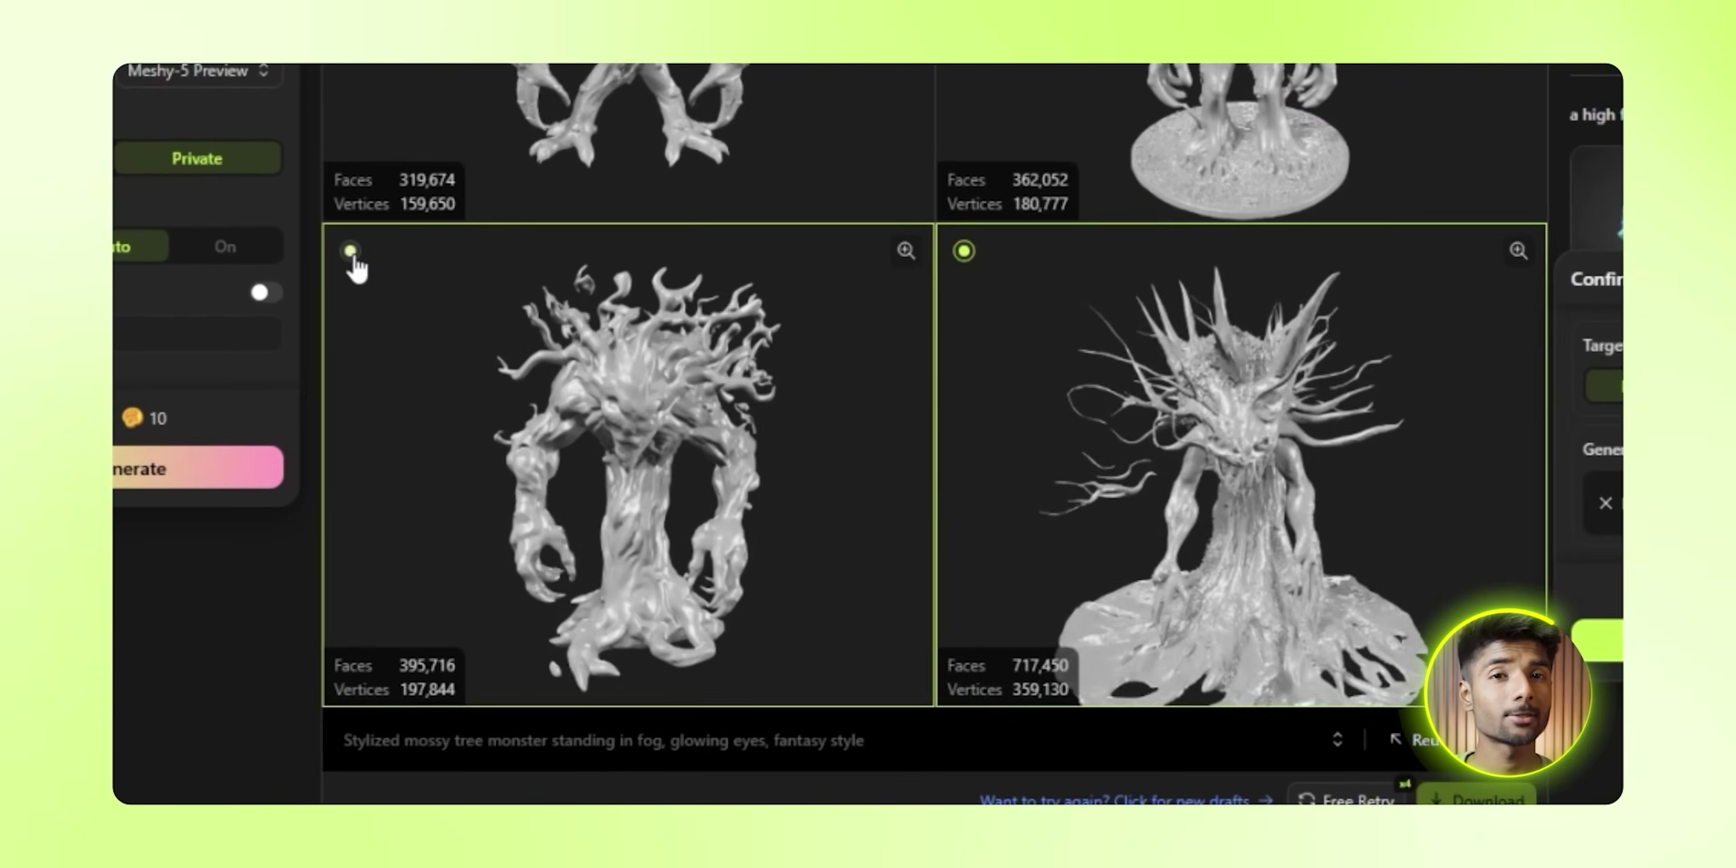
{"action": "left_click", "coordinate": [390, 389]}
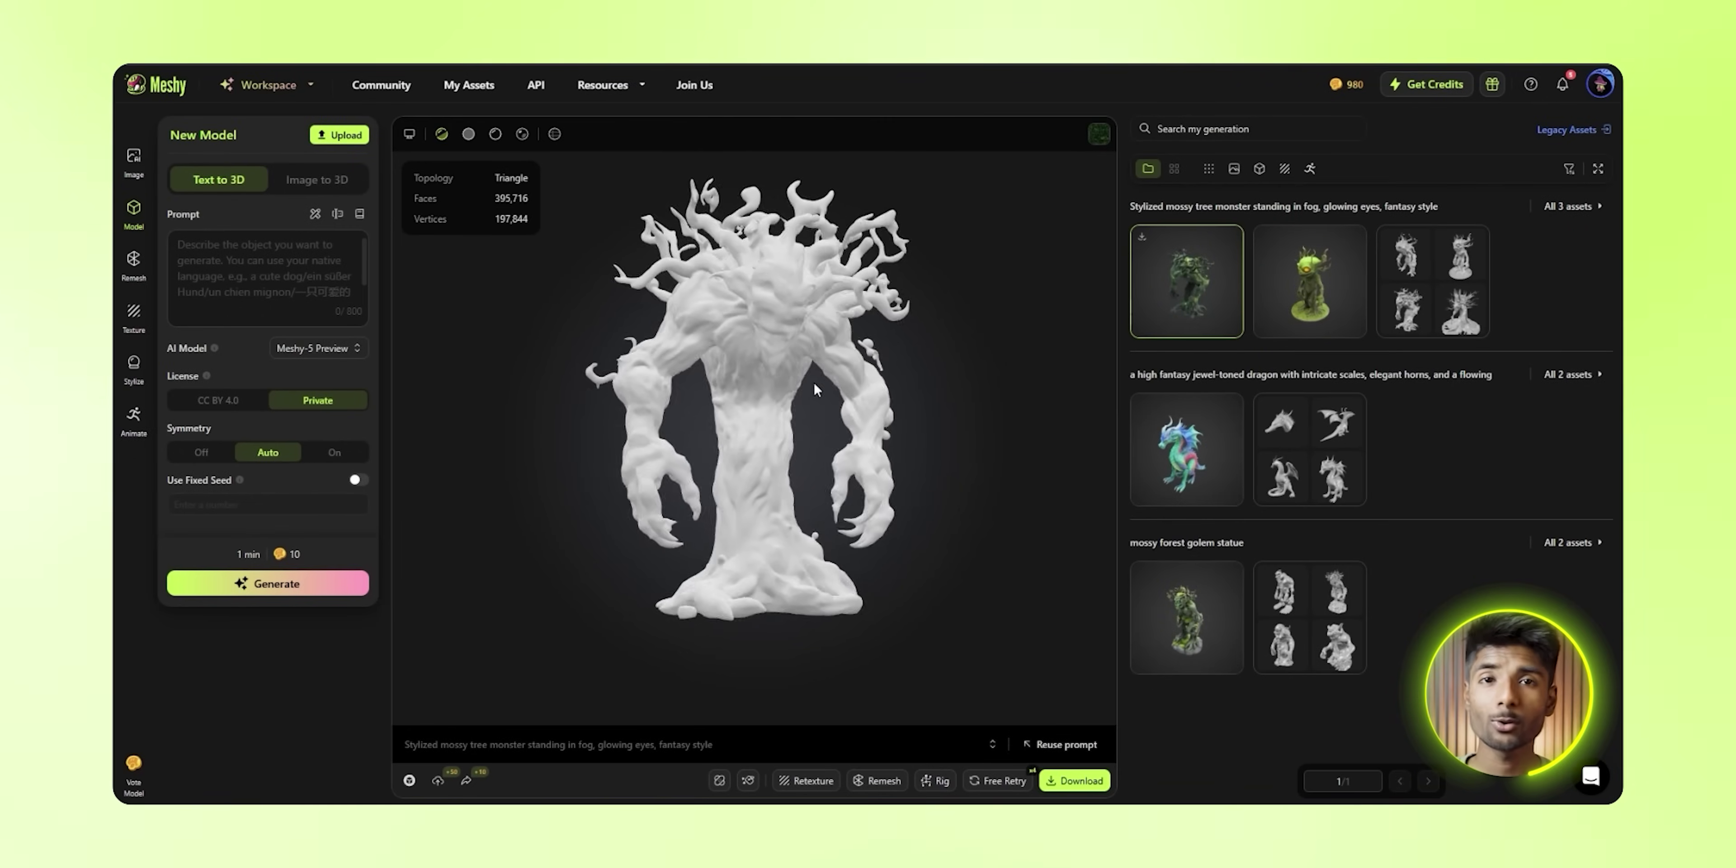
{"action": "left_click_drag", "start_coordinate": [815, 346], "coordinate": [922, 453]}
Step: Compare the tree monster in solid shading and Base Color Preview, orbiting to its back
{"action": "left_click", "coordinate": [468, 133]}
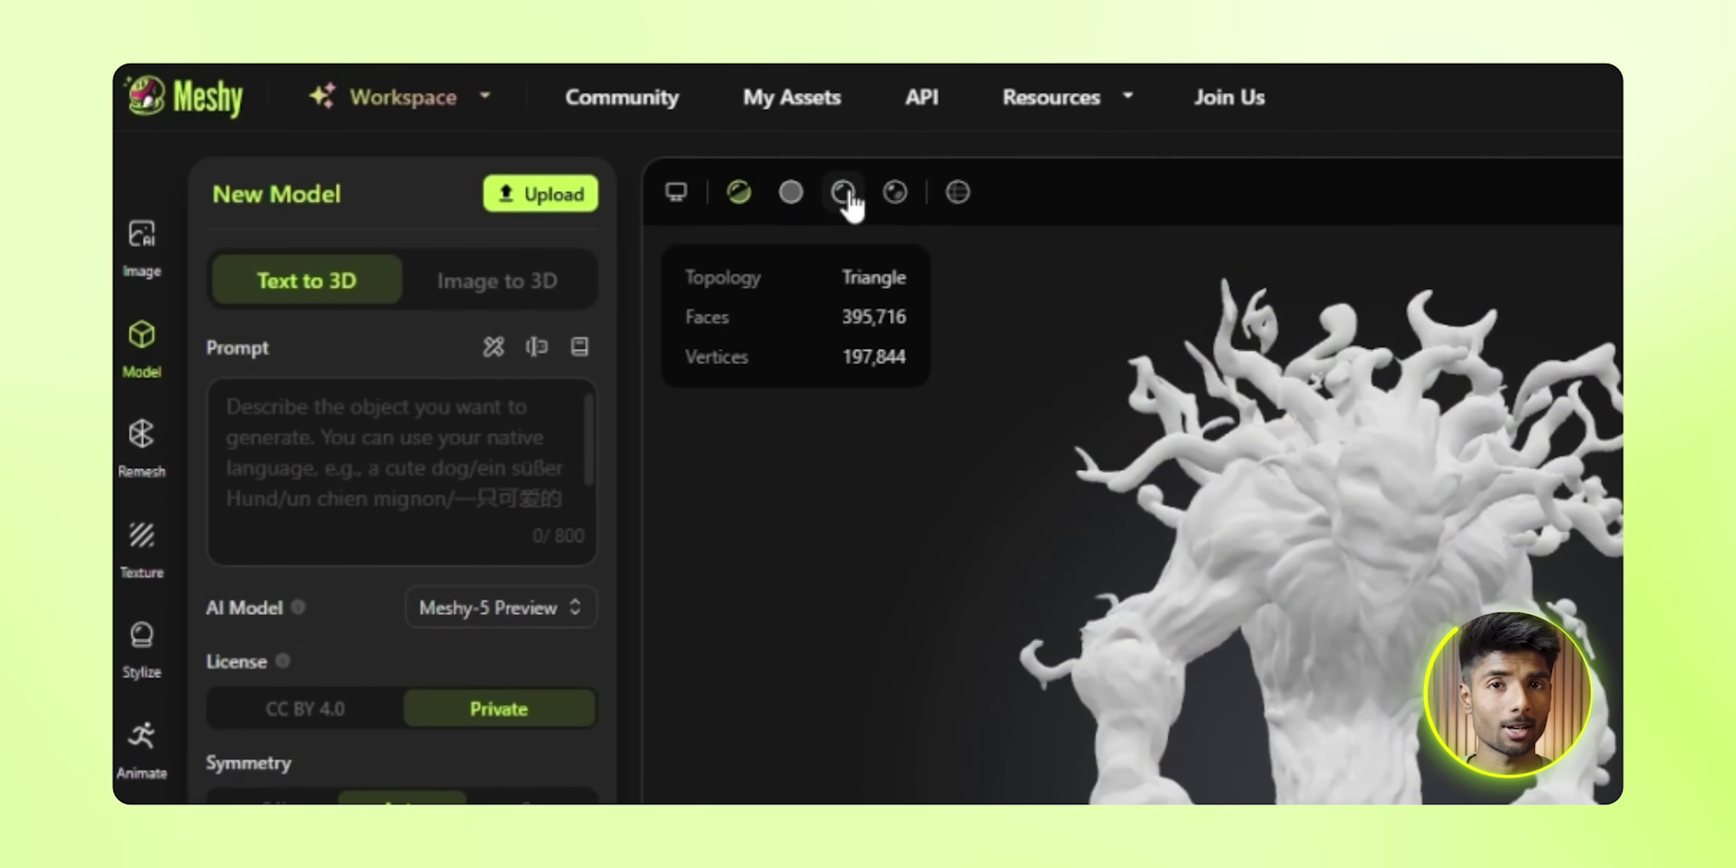
{"action": "left_click", "coordinate": [844, 192]}
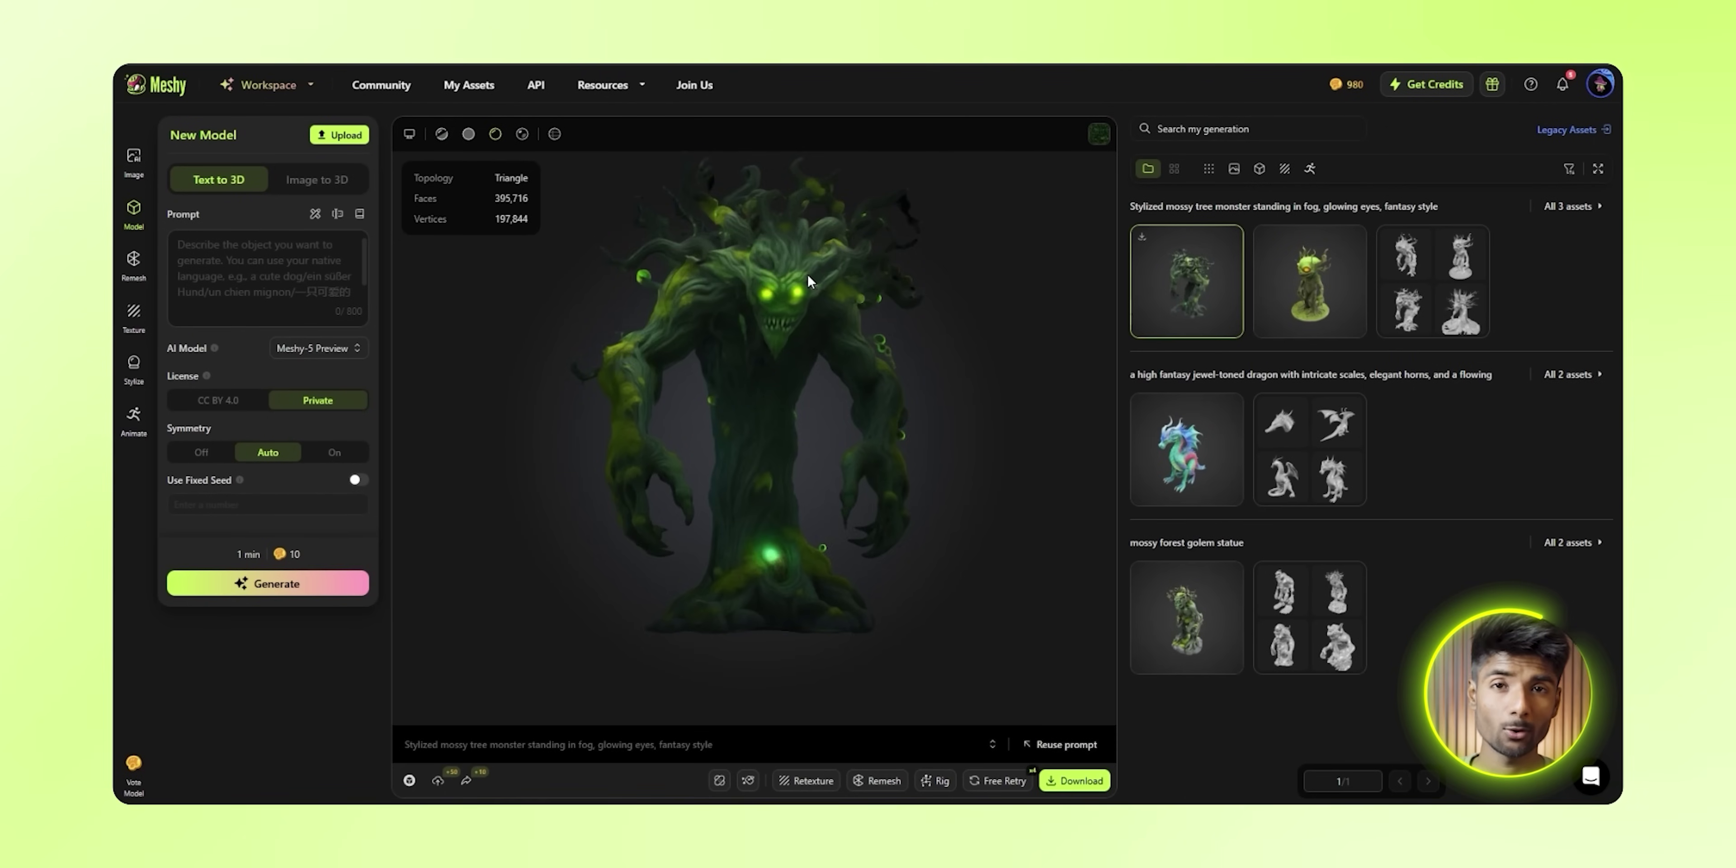
{"action": "scroll", "coordinate": [810, 281], "scroll_direction": "up", "scroll_amount": 5}
{"action": "left_click_drag", "start_coordinate": [806, 329], "coordinate": [743, 480]}
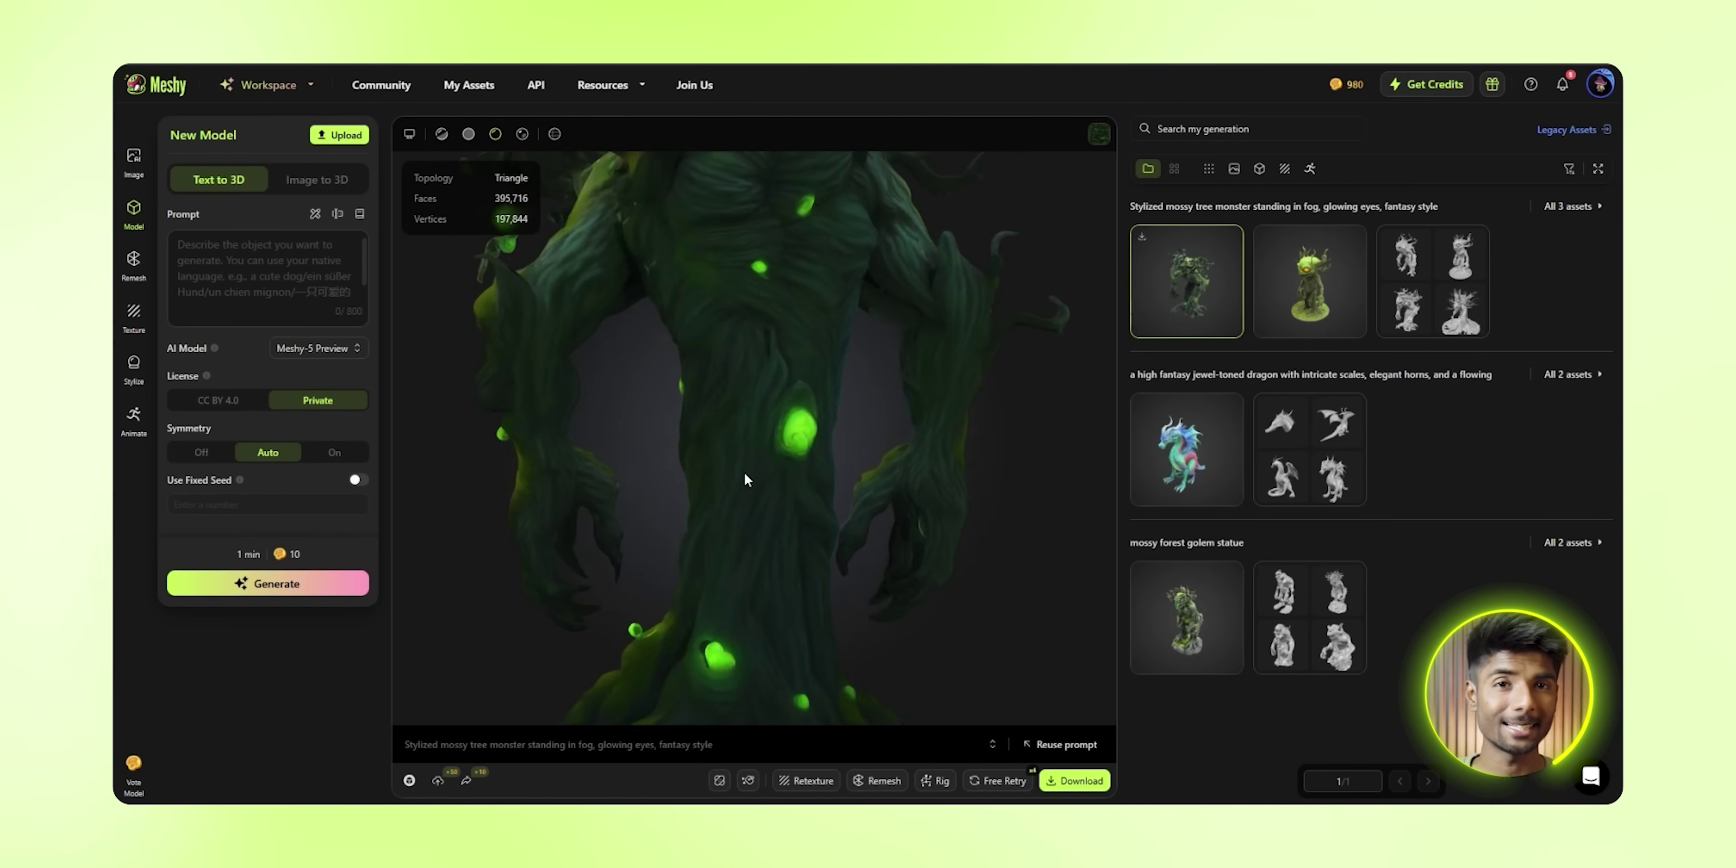
Step: Zoom in to a close-up of the tree monster's trunk
{"action": "scroll", "coordinate": [754, 496], "scroll_direction": "up", "scroll_amount": 3}
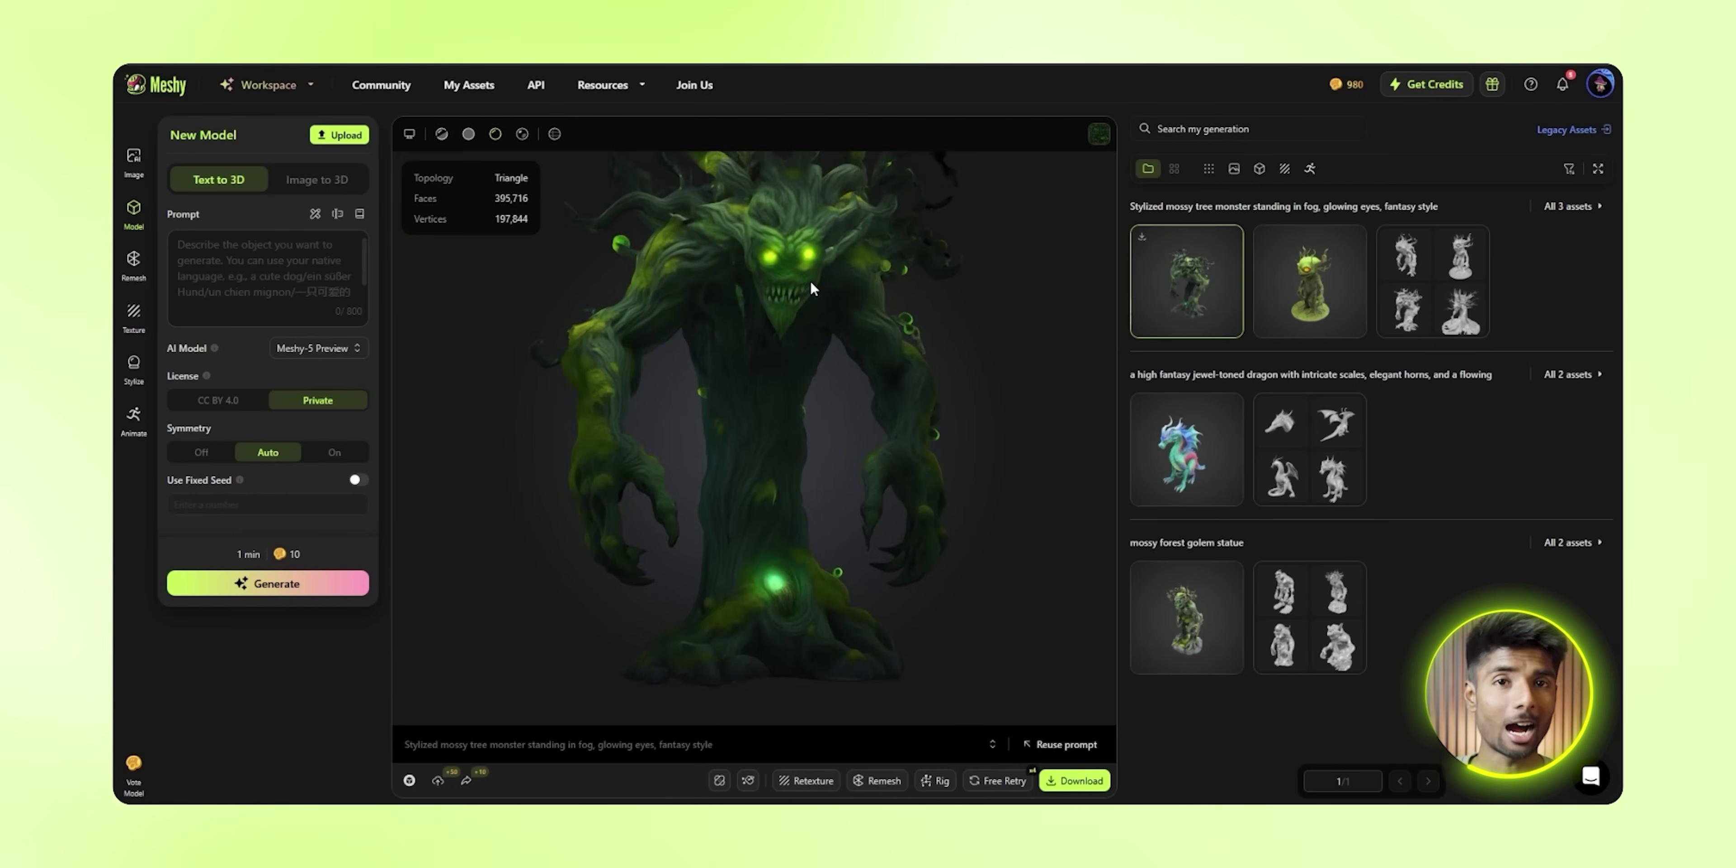
{"action": "scroll", "coordinate": [810, 282], "scroll_direction": "up", "scroll_amount": 3}
{"action": "scroll", "coordinate": [809, 310], "scroll_direction": "up", "scroll_amount": 2}
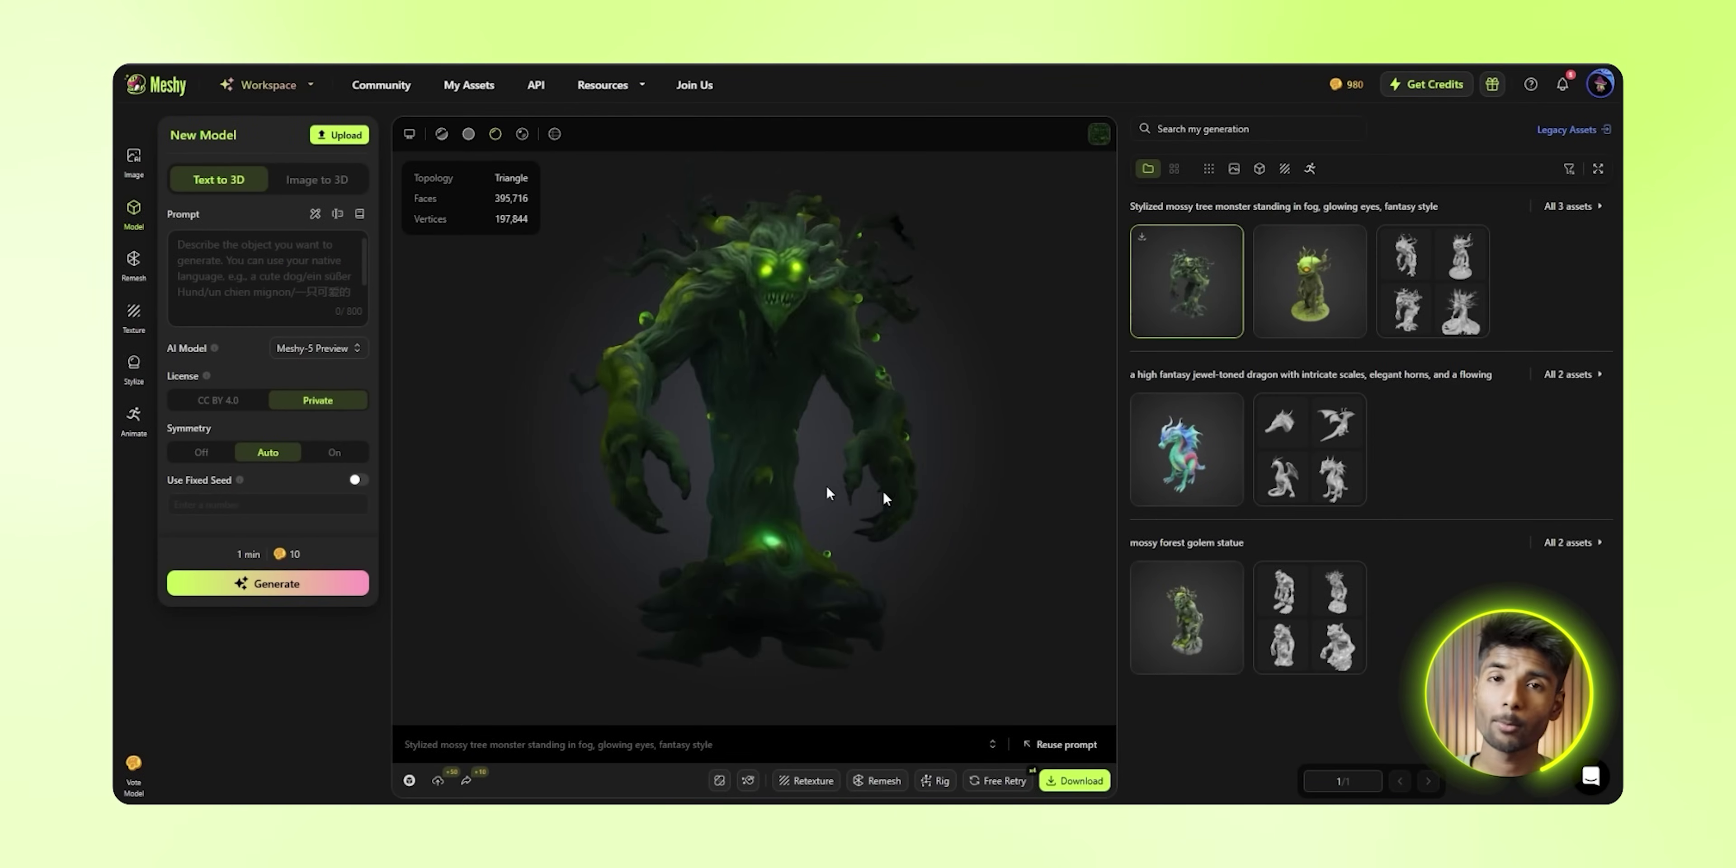
{"action": "scroll", "coordinate": [758, 238], "scroll_direction": "up", "scroll_amount": 10}
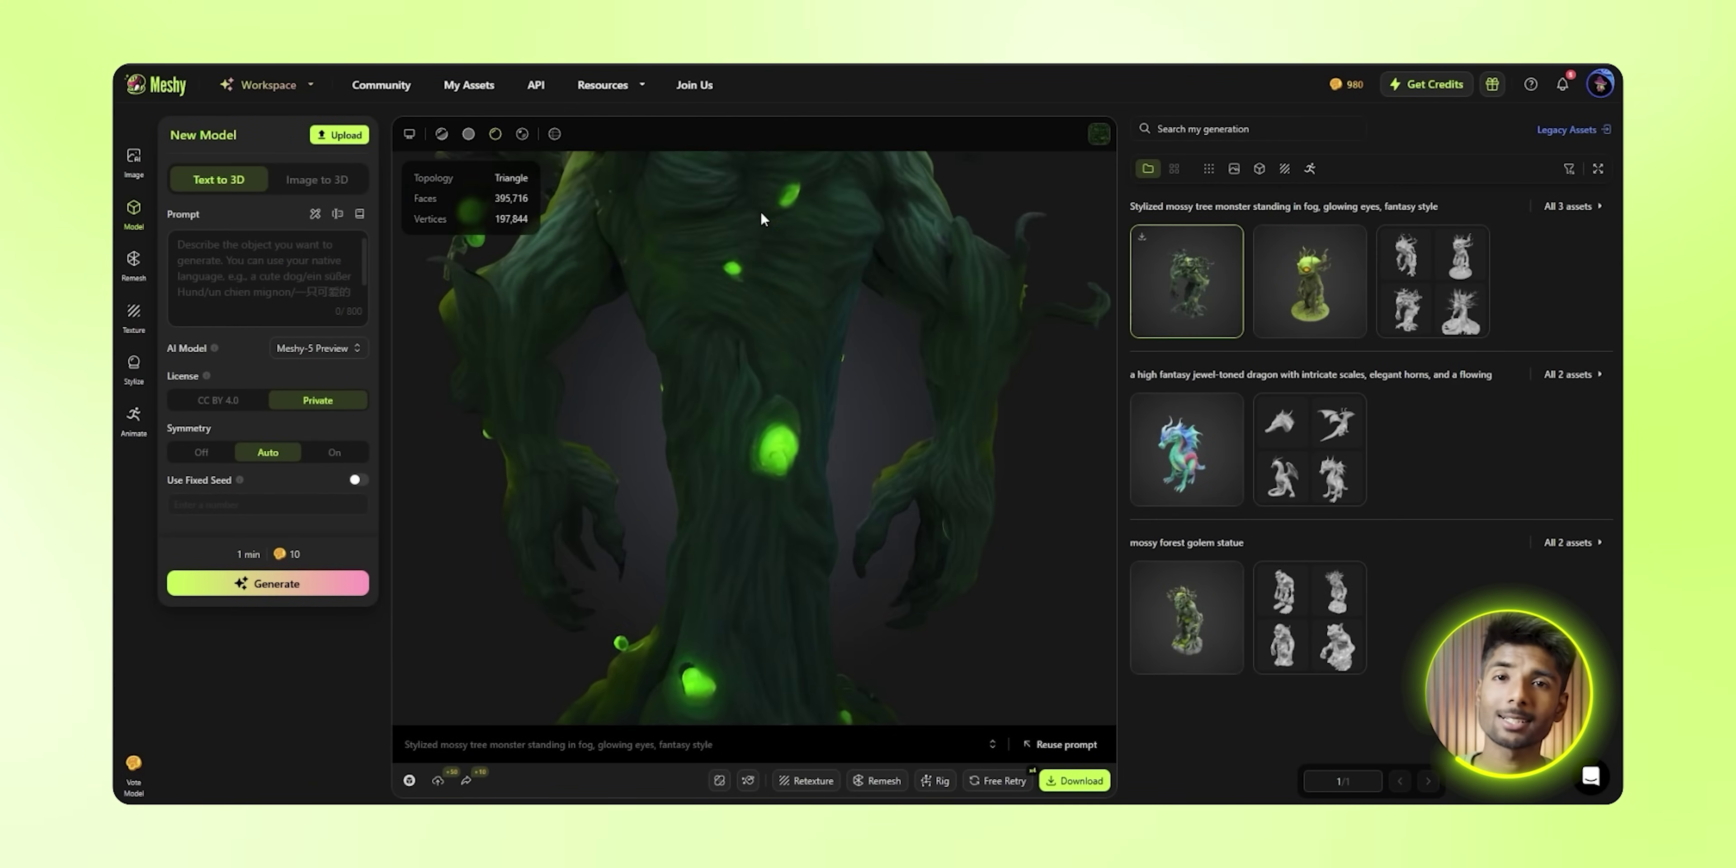
{"action": "left_click_drag", "start_coordinate": [758, 408], "coordinate": [823, 288]}
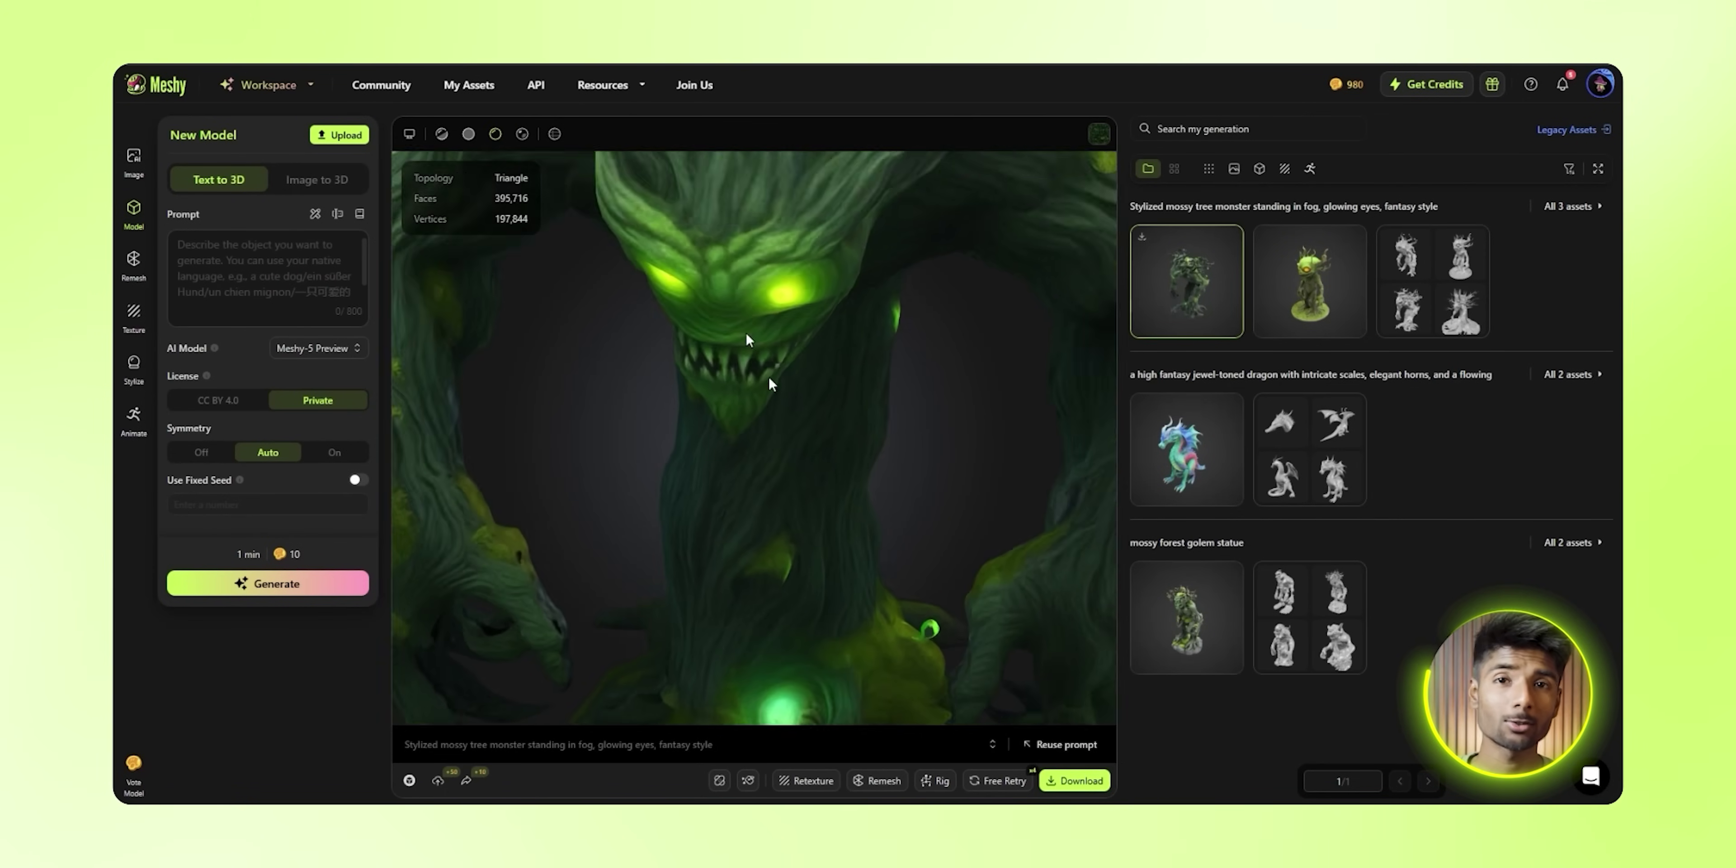
{"action": "scroll", "coordinate": [772, 385], "scroll_direction": "down", "scroll_amount": 5}
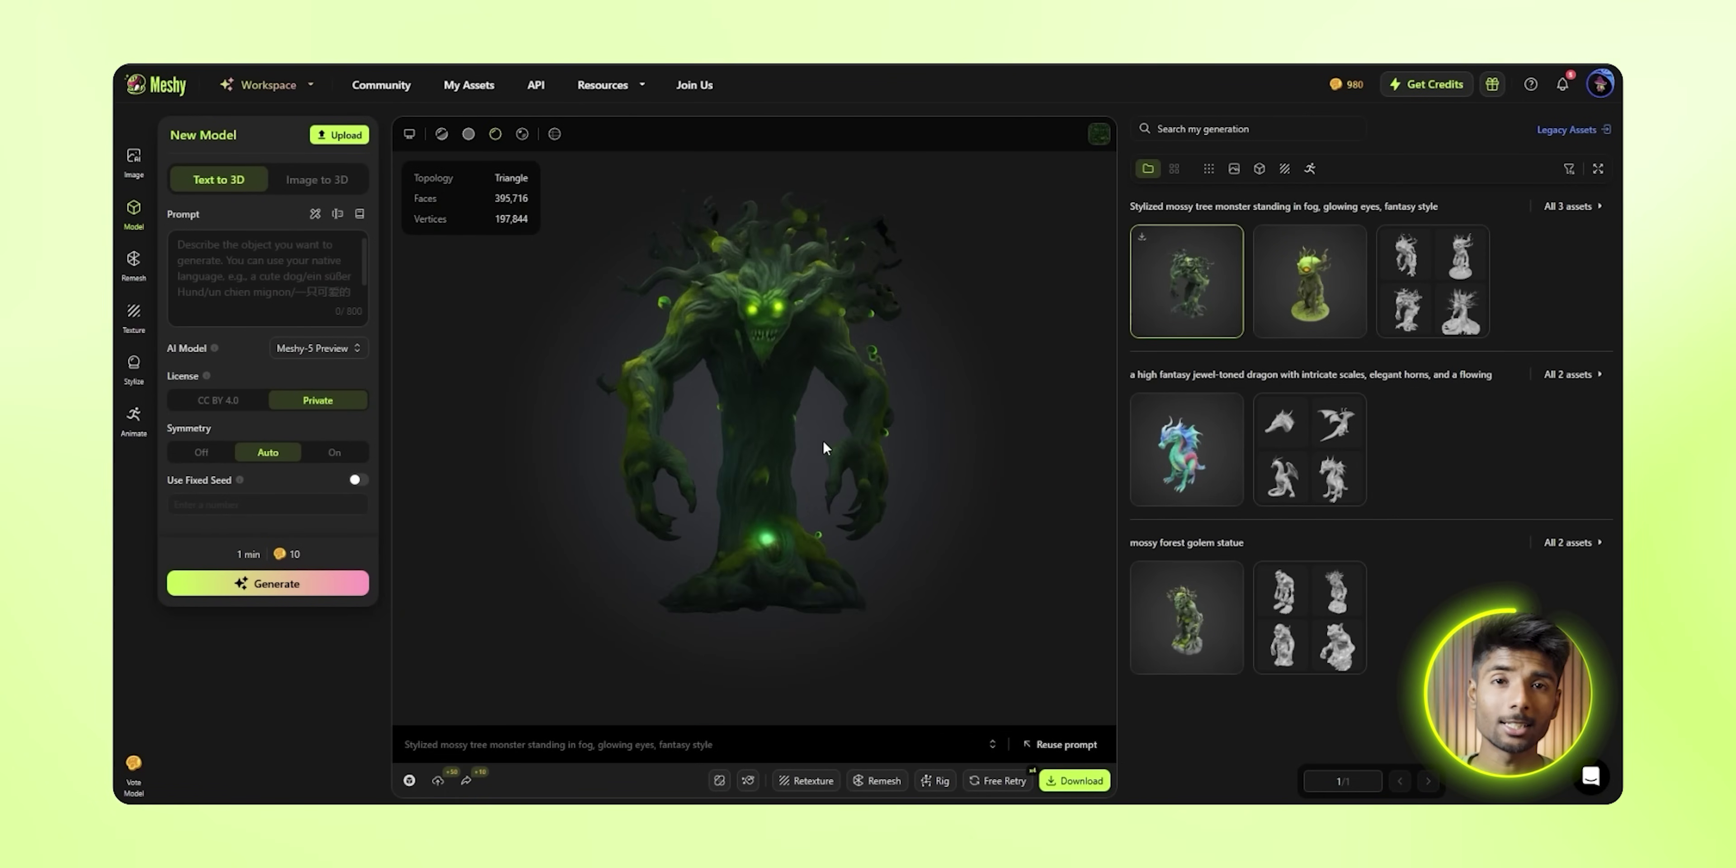
Step: Lasso the tree monster's eye area in AI Texture Editing
{"action": "scroll", "coordinate": [790, 418], "scroll_direction": "up", "scroll_amount": 3}
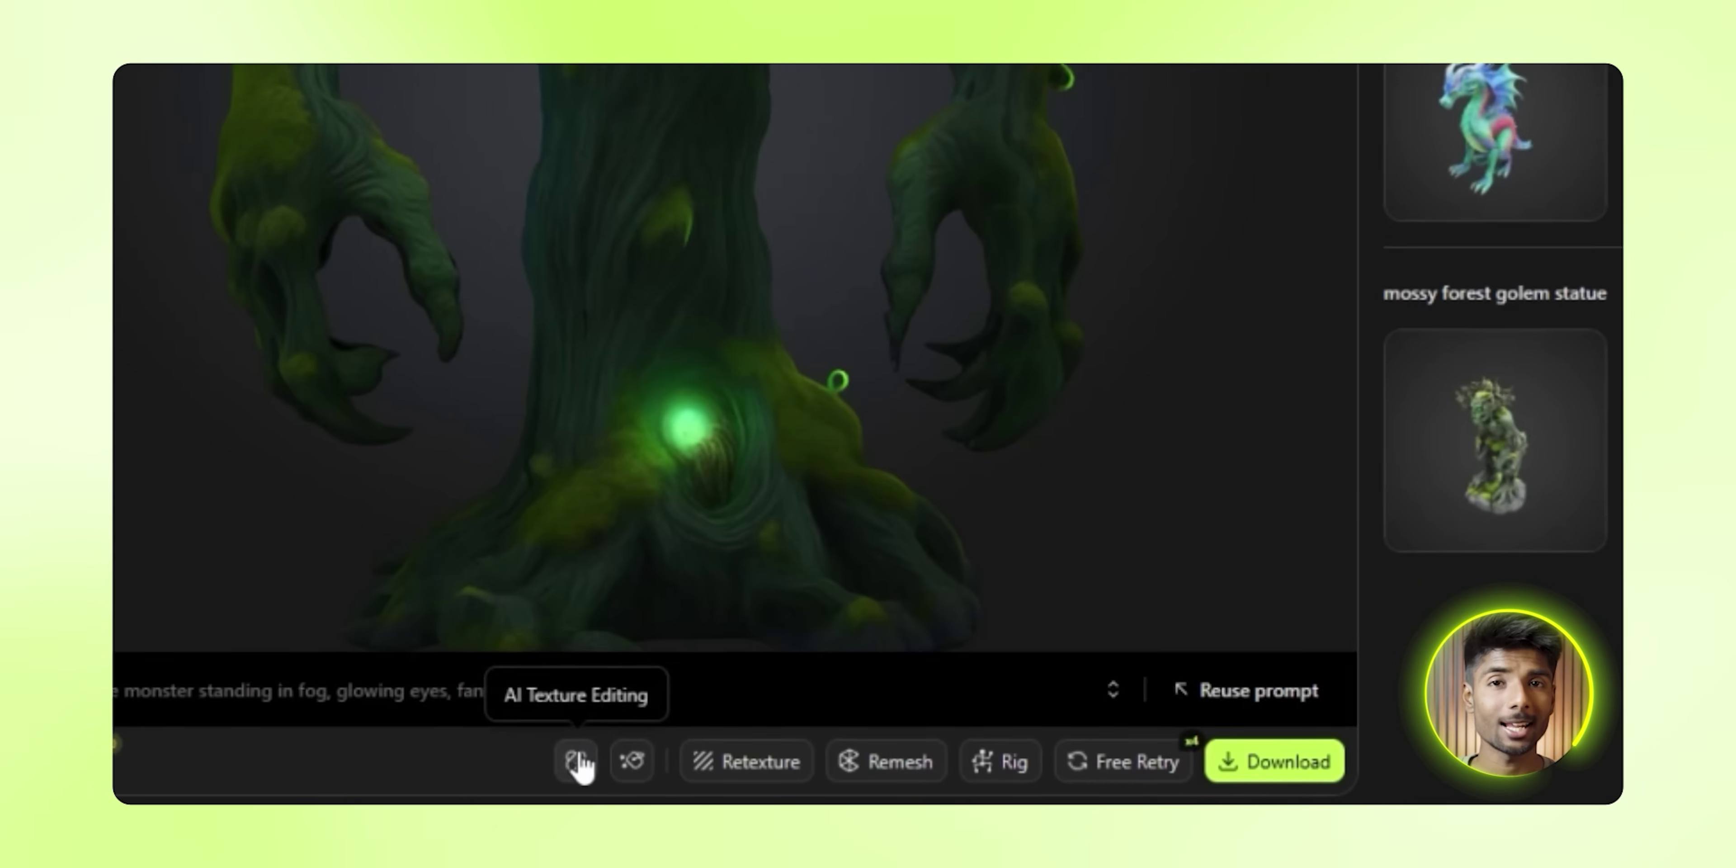
{"action": "left_click", "coordinate": [719, 780]}
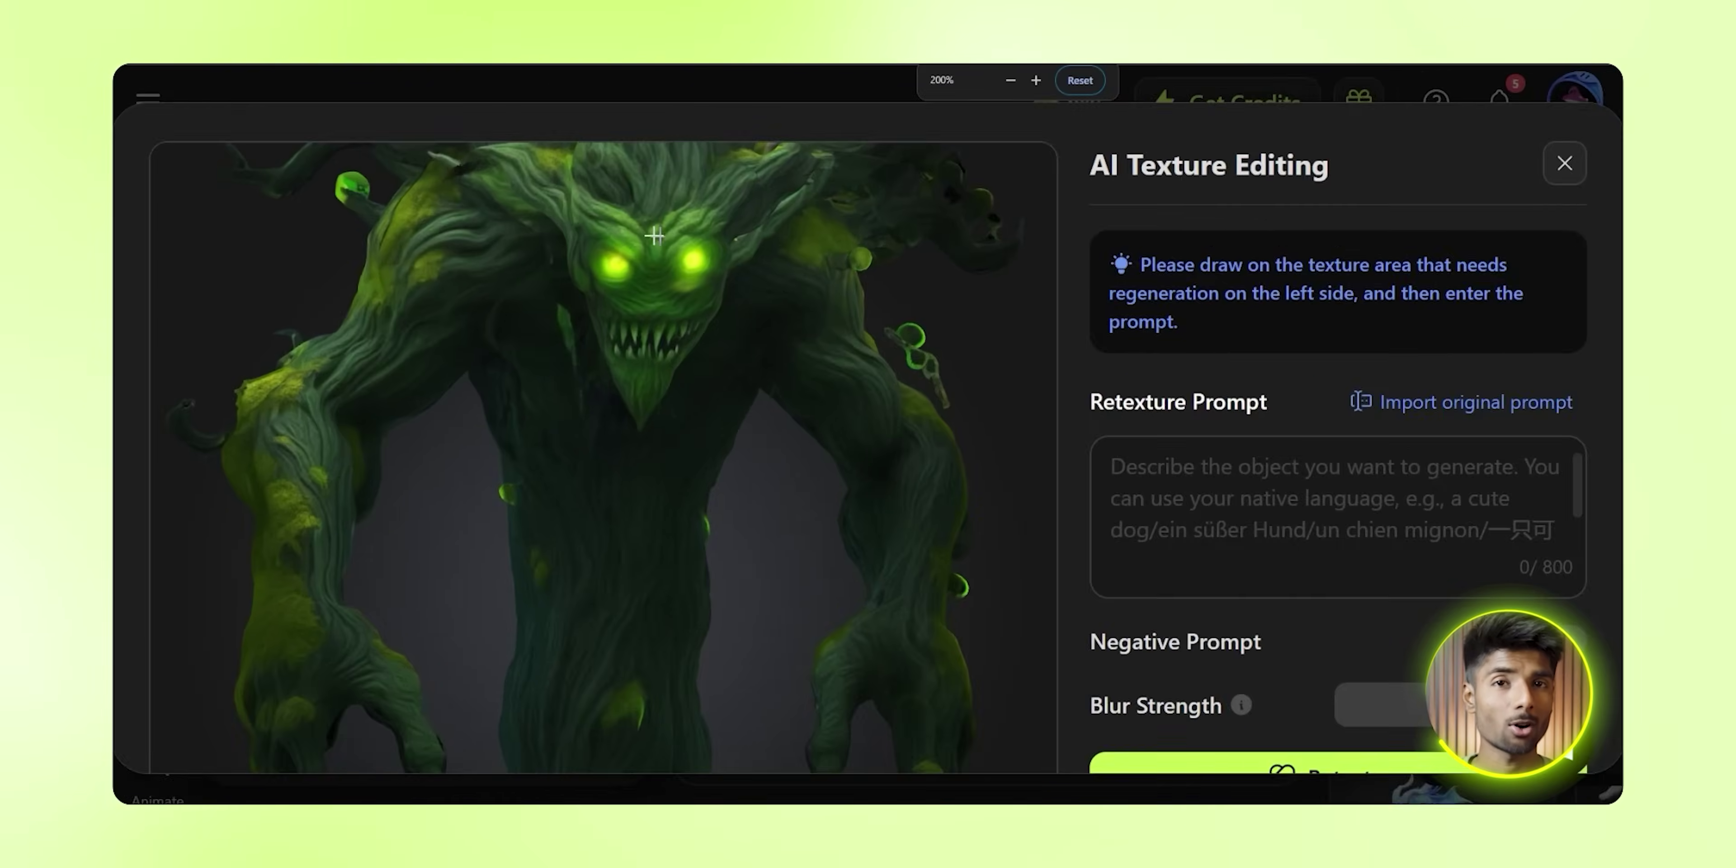
{"action": "left_click_drag", "start_coordinate": [721, 269], "coordinate": [706, 277]}
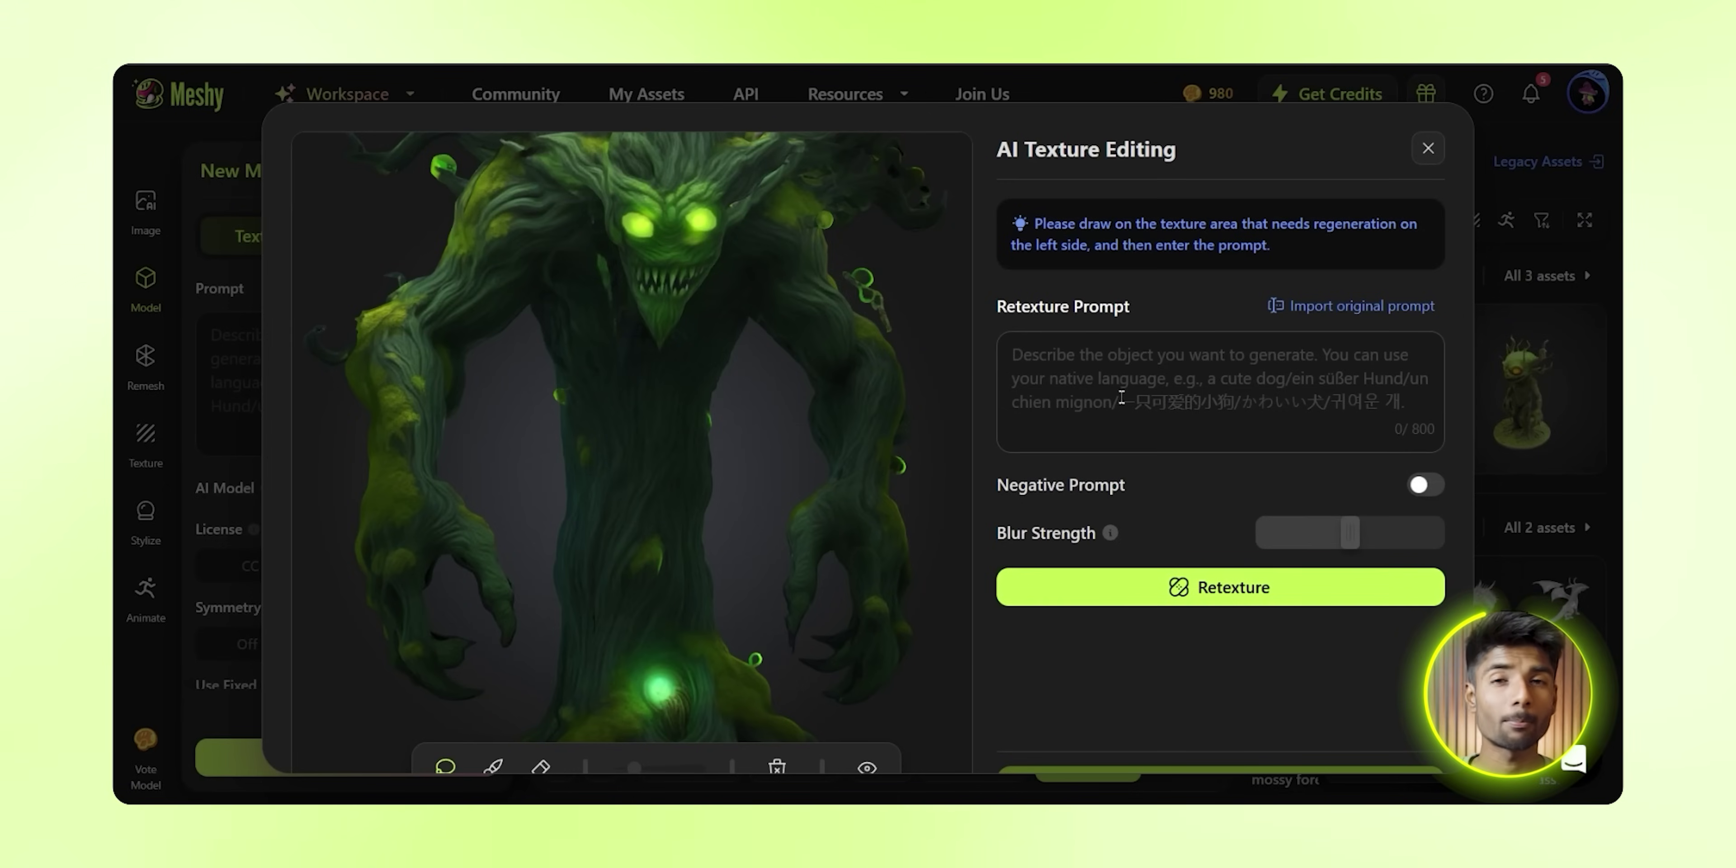
Step: Enter the prompt 'Glowing blue energy eyes with moss detail on eyelids.' and retexture
{"action": "left_click", "coordinate": [1121, 398]}
{"action": "type", "text": "\"Glowing blue energy eyes with moss detail on eyelids."}
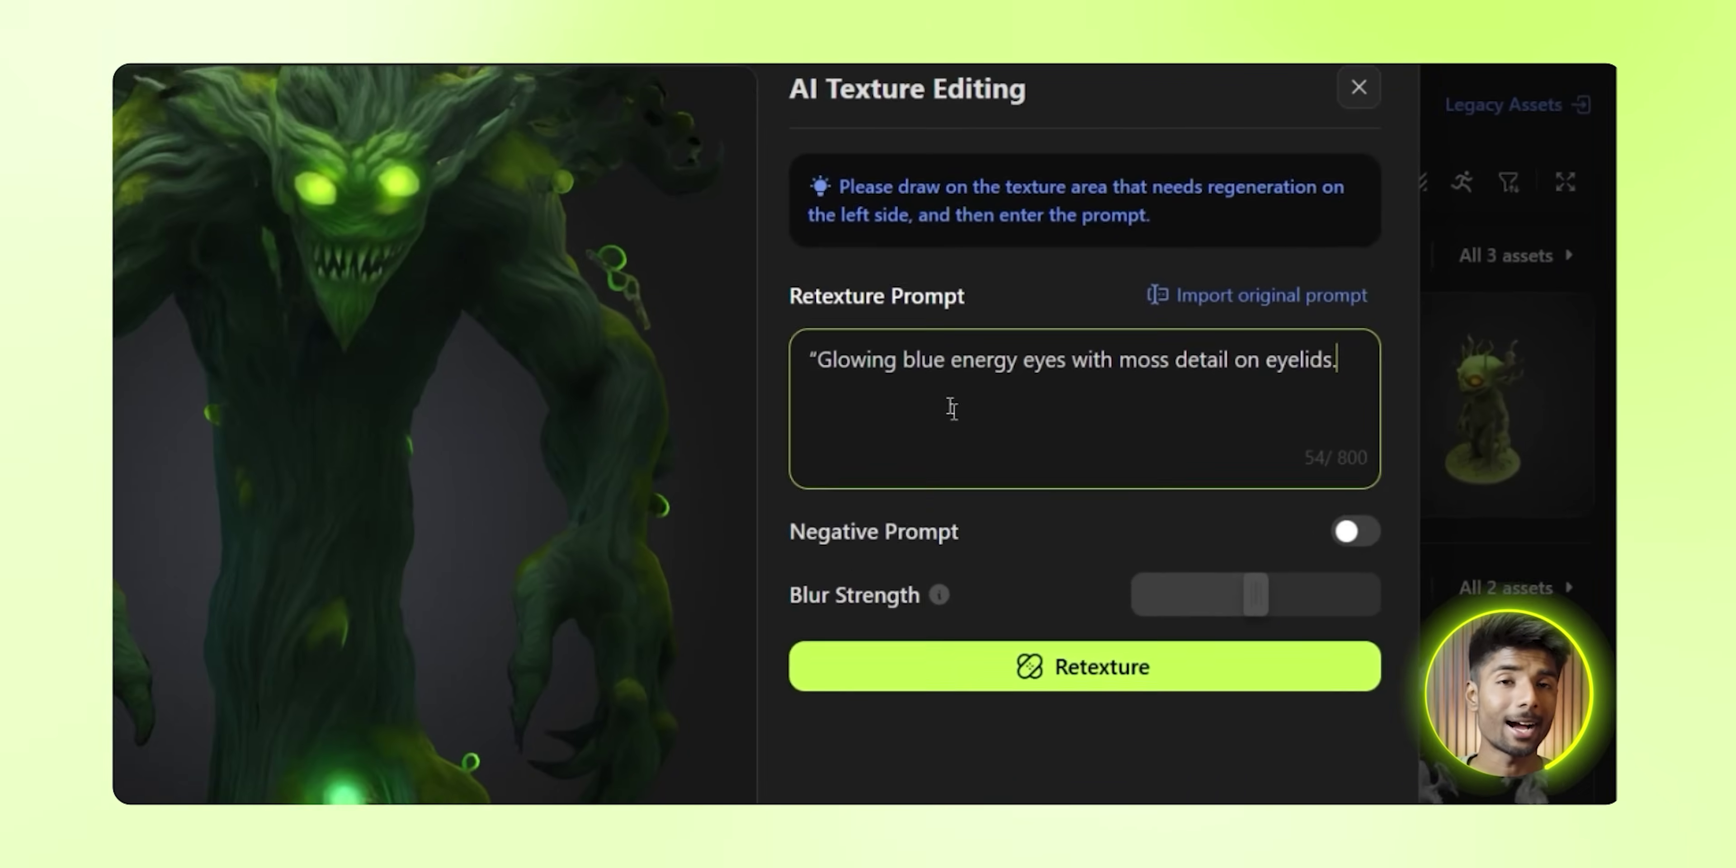
{"action": "left_click", "coordinate": [715, 772]}
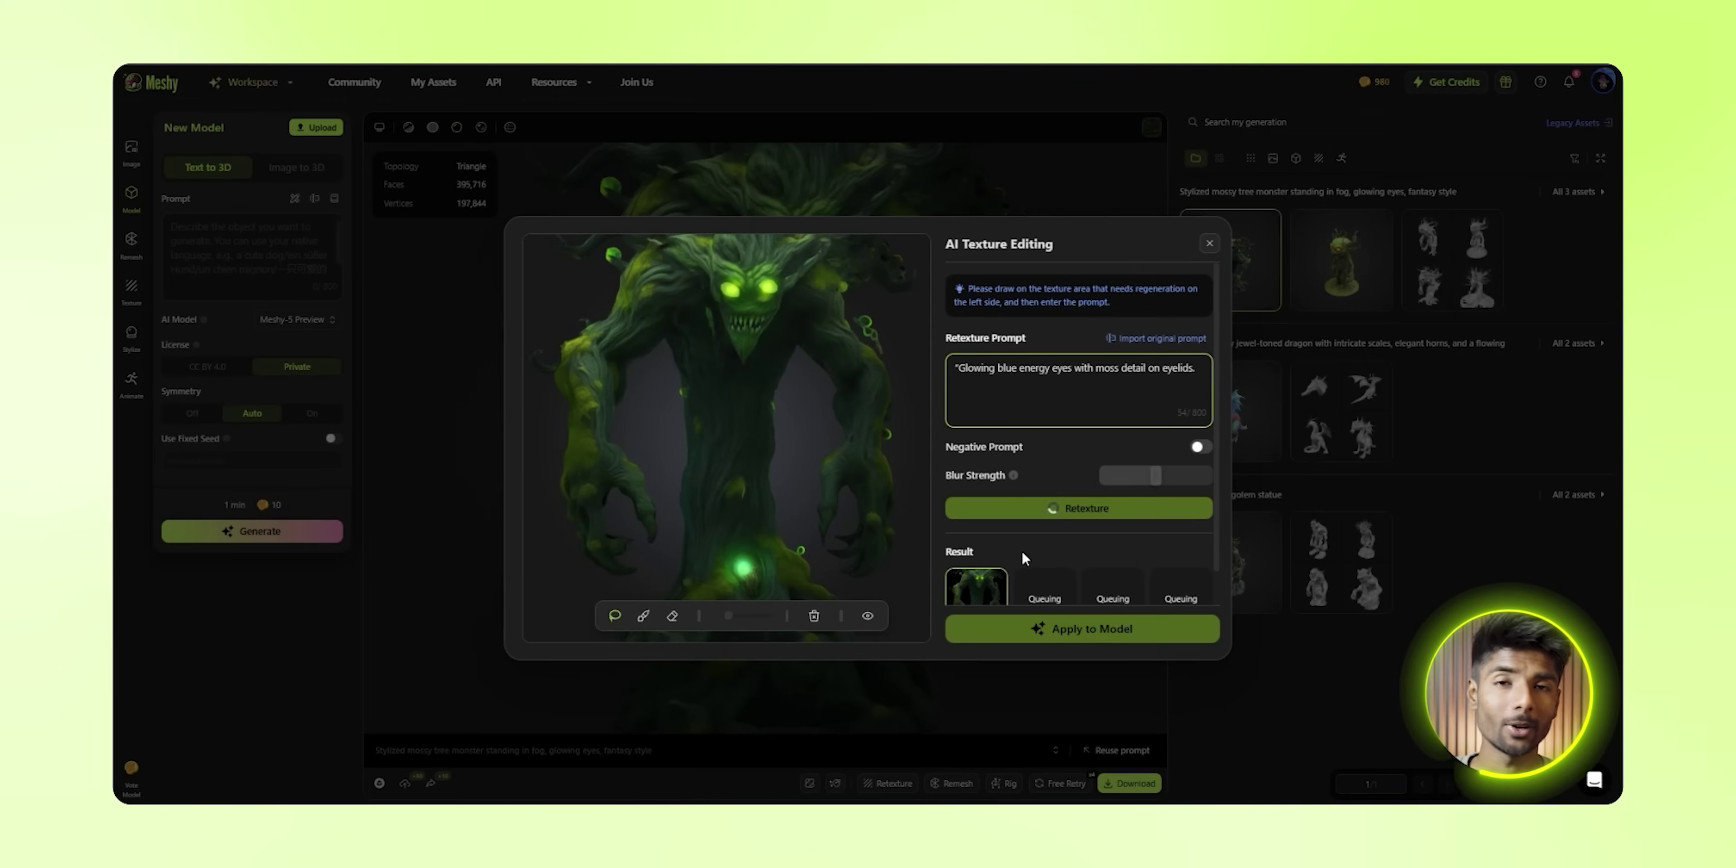
Step: Compare the eye retexture results with the Original and apply the second result
{"action": "scroll", "coordinate": [1021, 551], "scroll_direction": "down", "scroll_amount": 1}
{"action": "left_click", "coordinate": [1048, 568]}
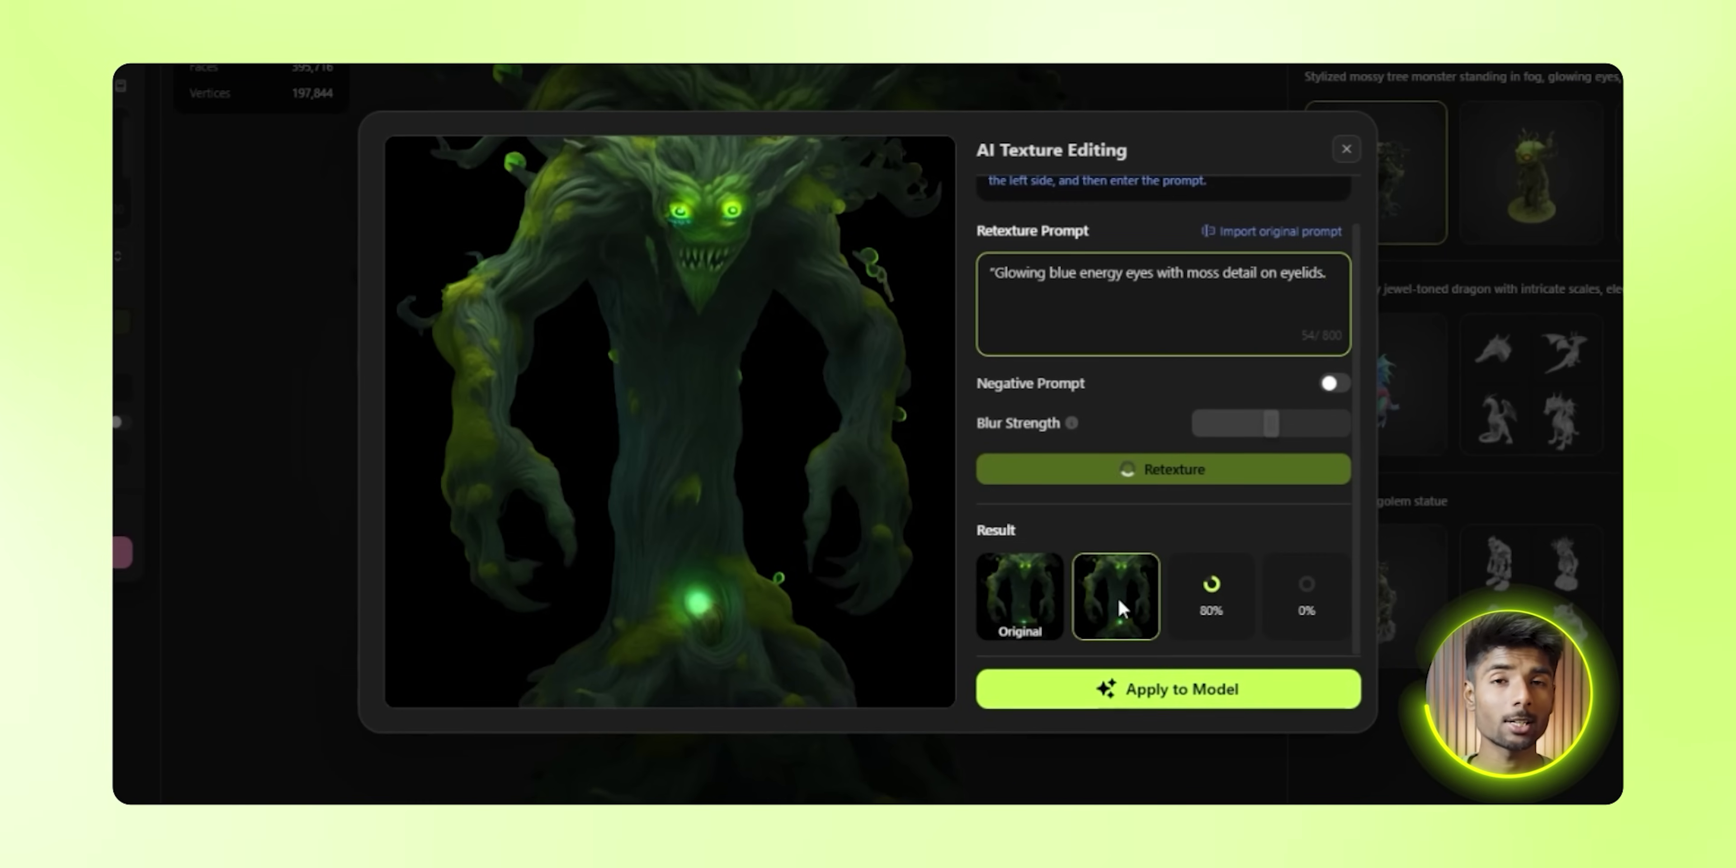
{"action": "left_click", "coordinate": [1030, 584]}
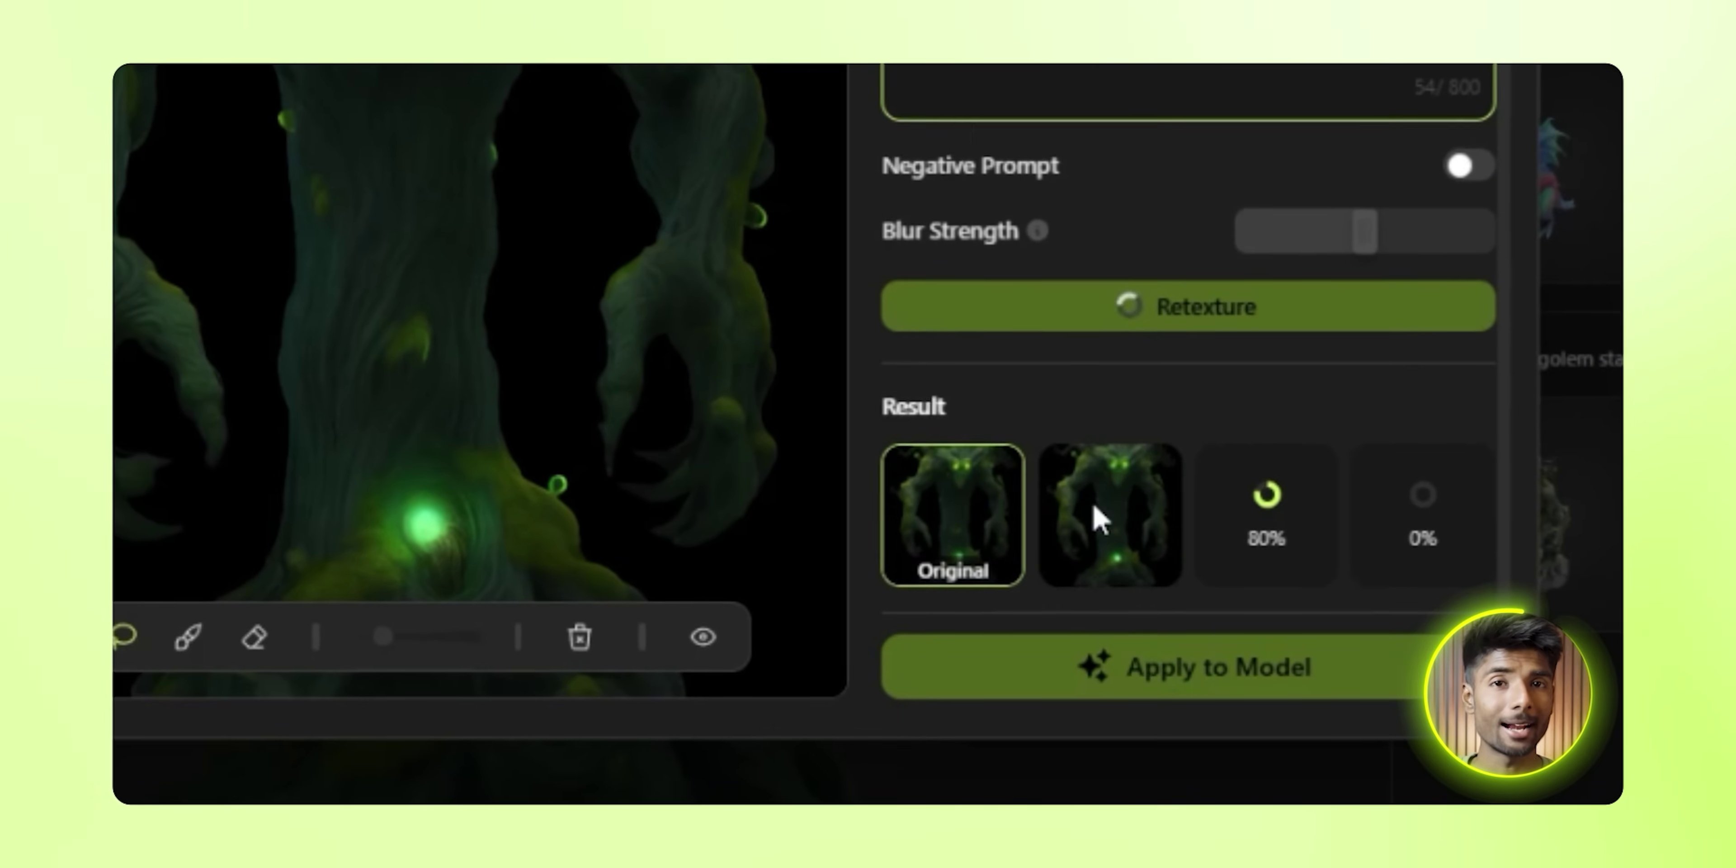
{"action": "left_click", "coordinate": [1101, 519]}
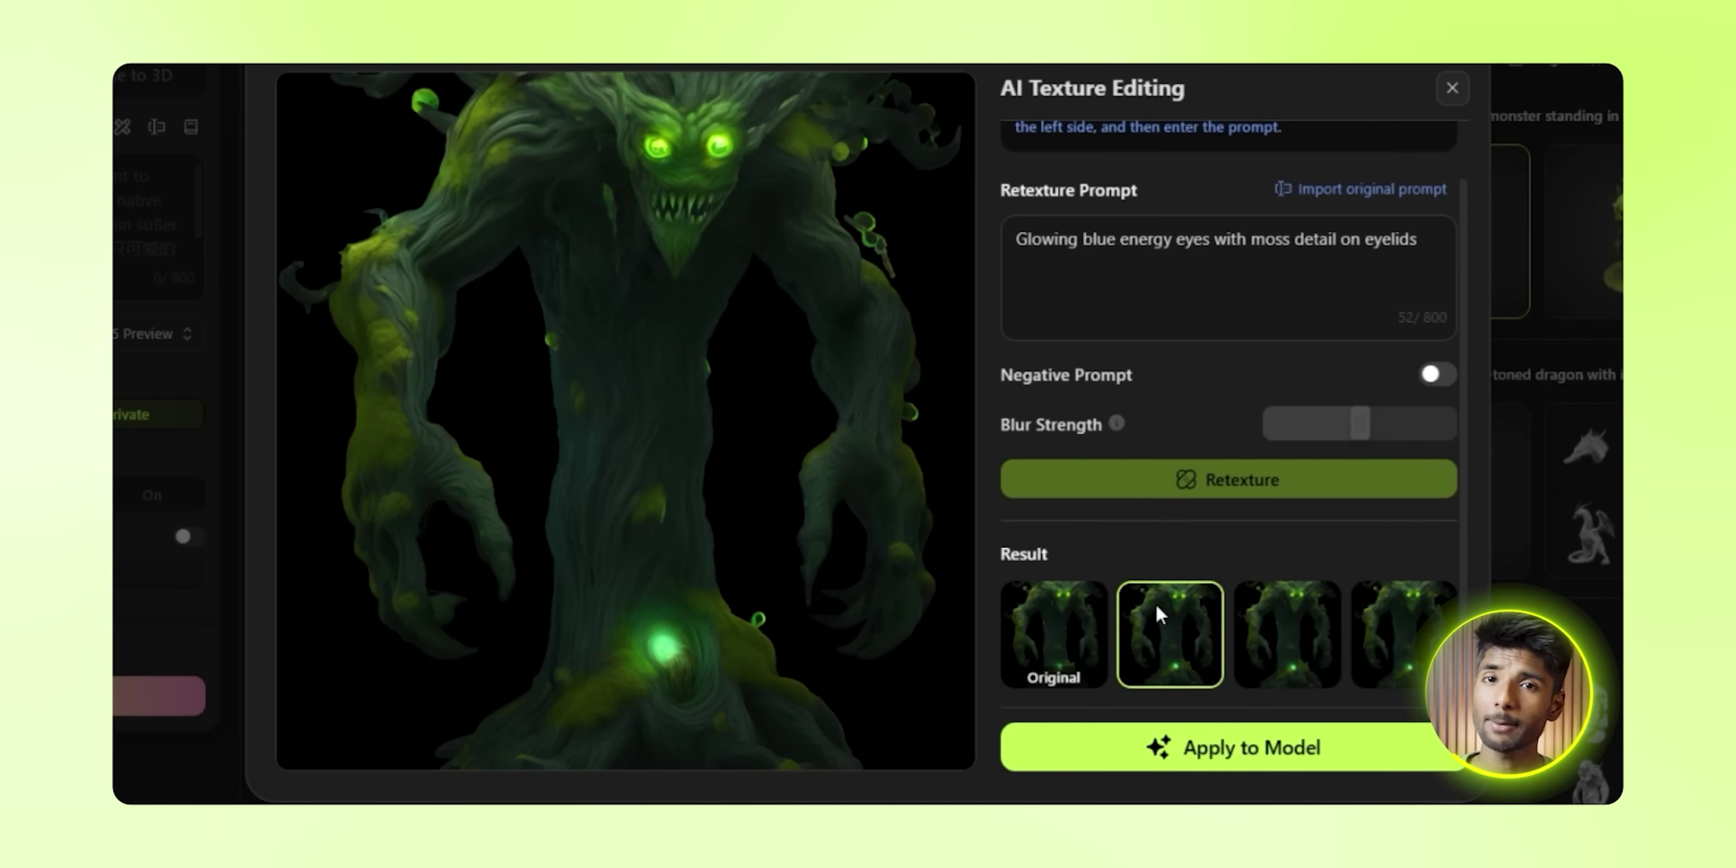
{"action": "left_click", "coordinate": [1055, 620]}
{"action": "left_click", "coordinate": [1124, 629]}
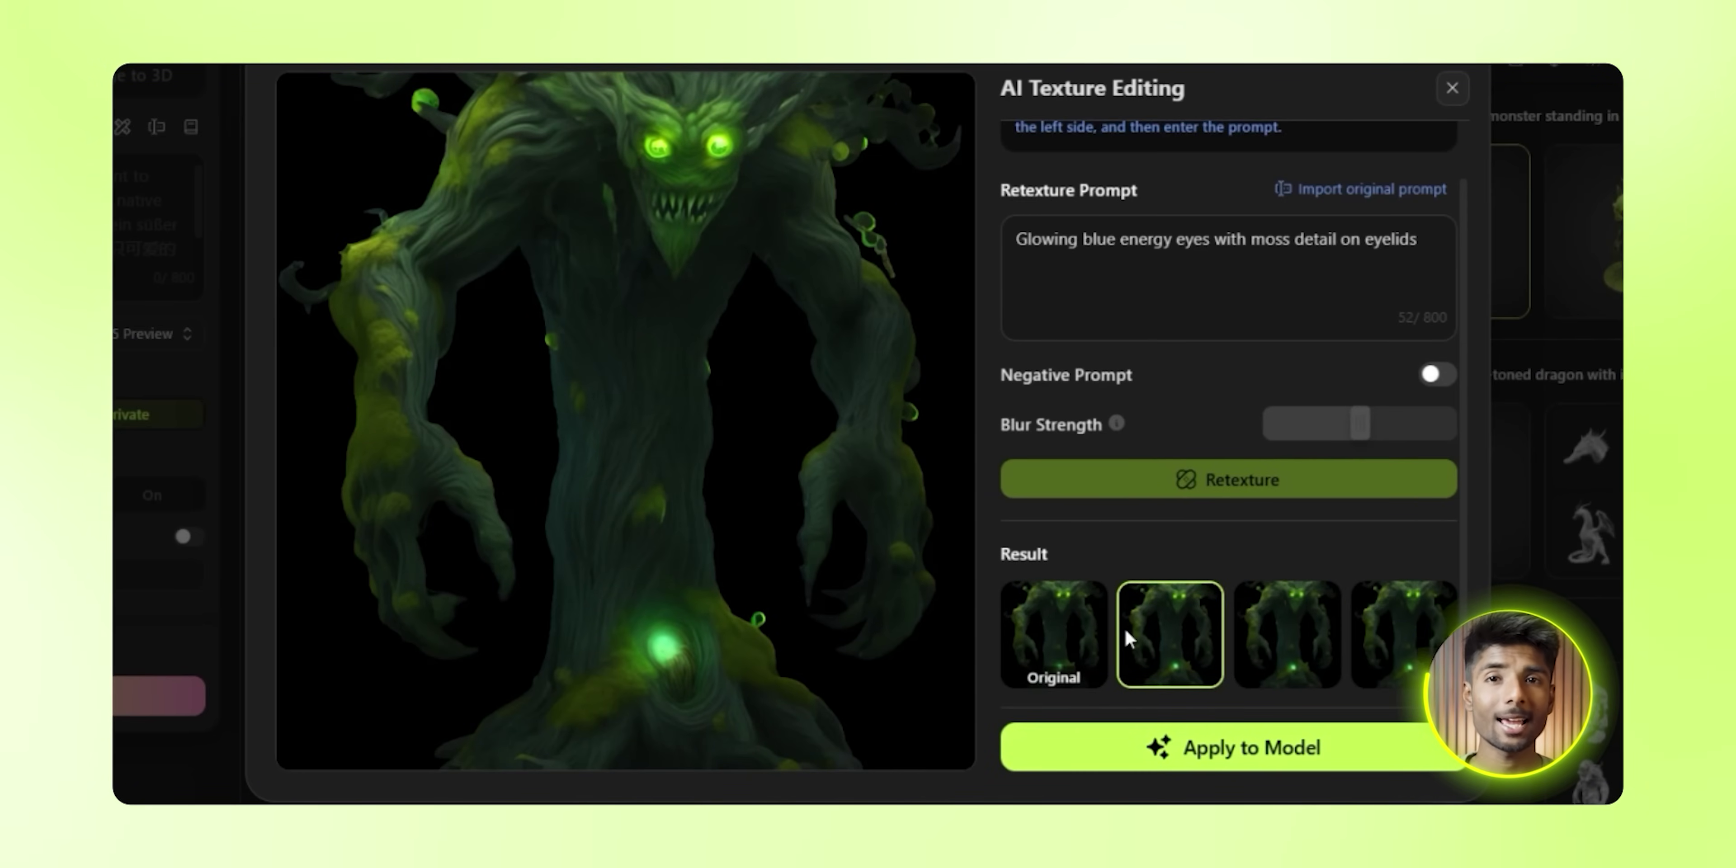
{"action": "scroll", "coordinate": [1124, 628], "scroll_direction": "up", "scroll_amount": 1}
{"action": "left_click", "coordinate": [1299, 745]}
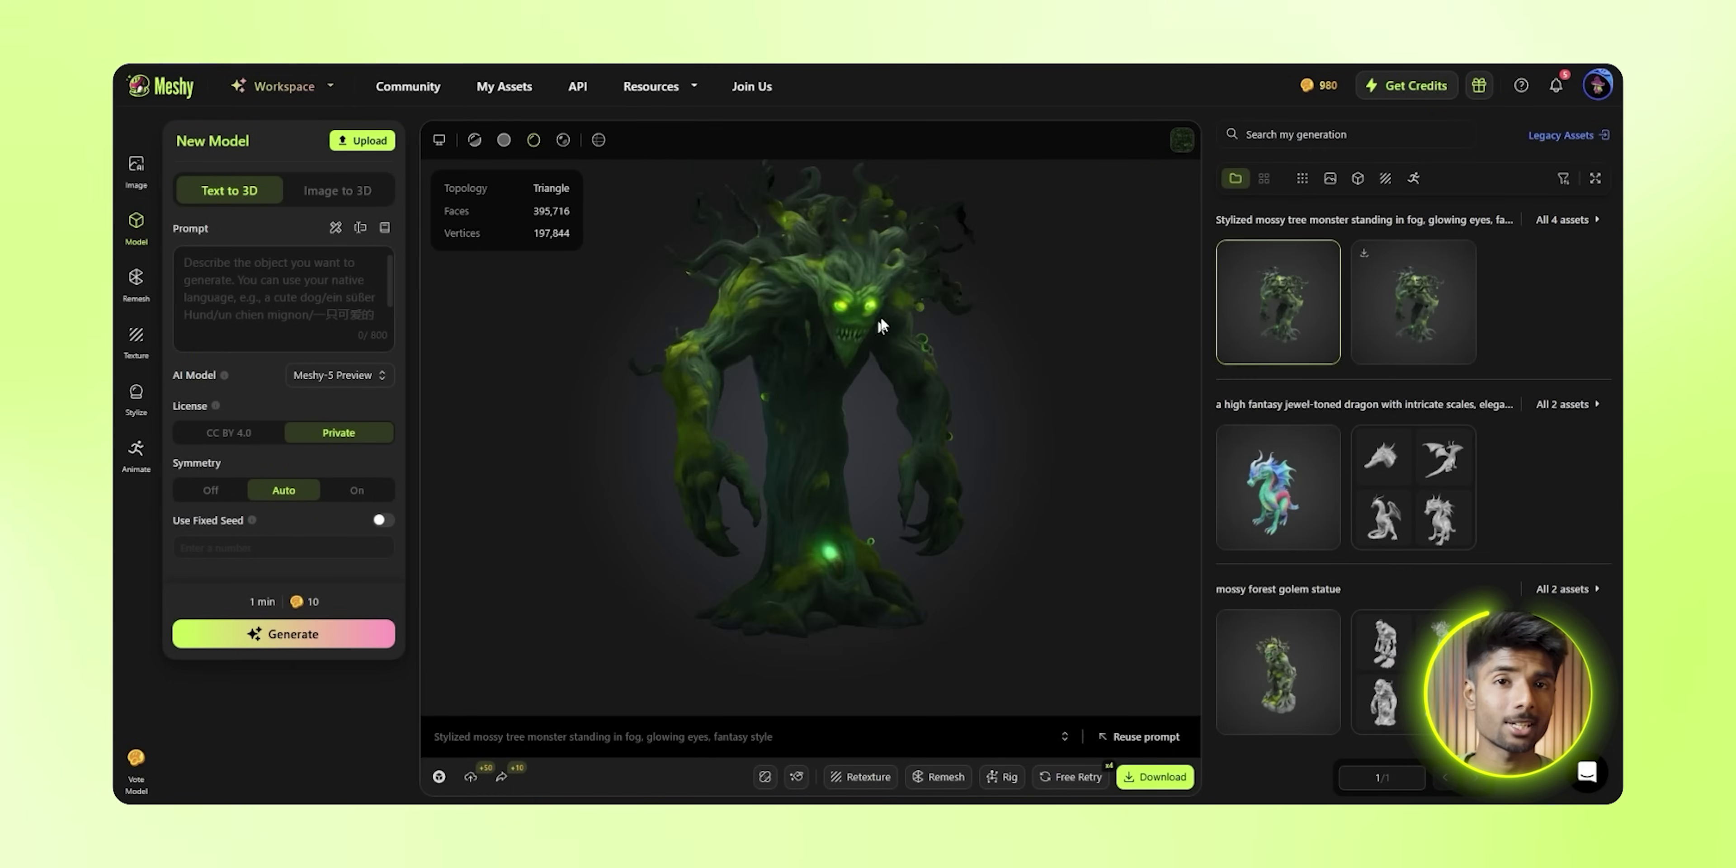
{"action": "scroll", "coordinate": [910, 245], "scroll_direction": "up", "scroll_amount": 5}
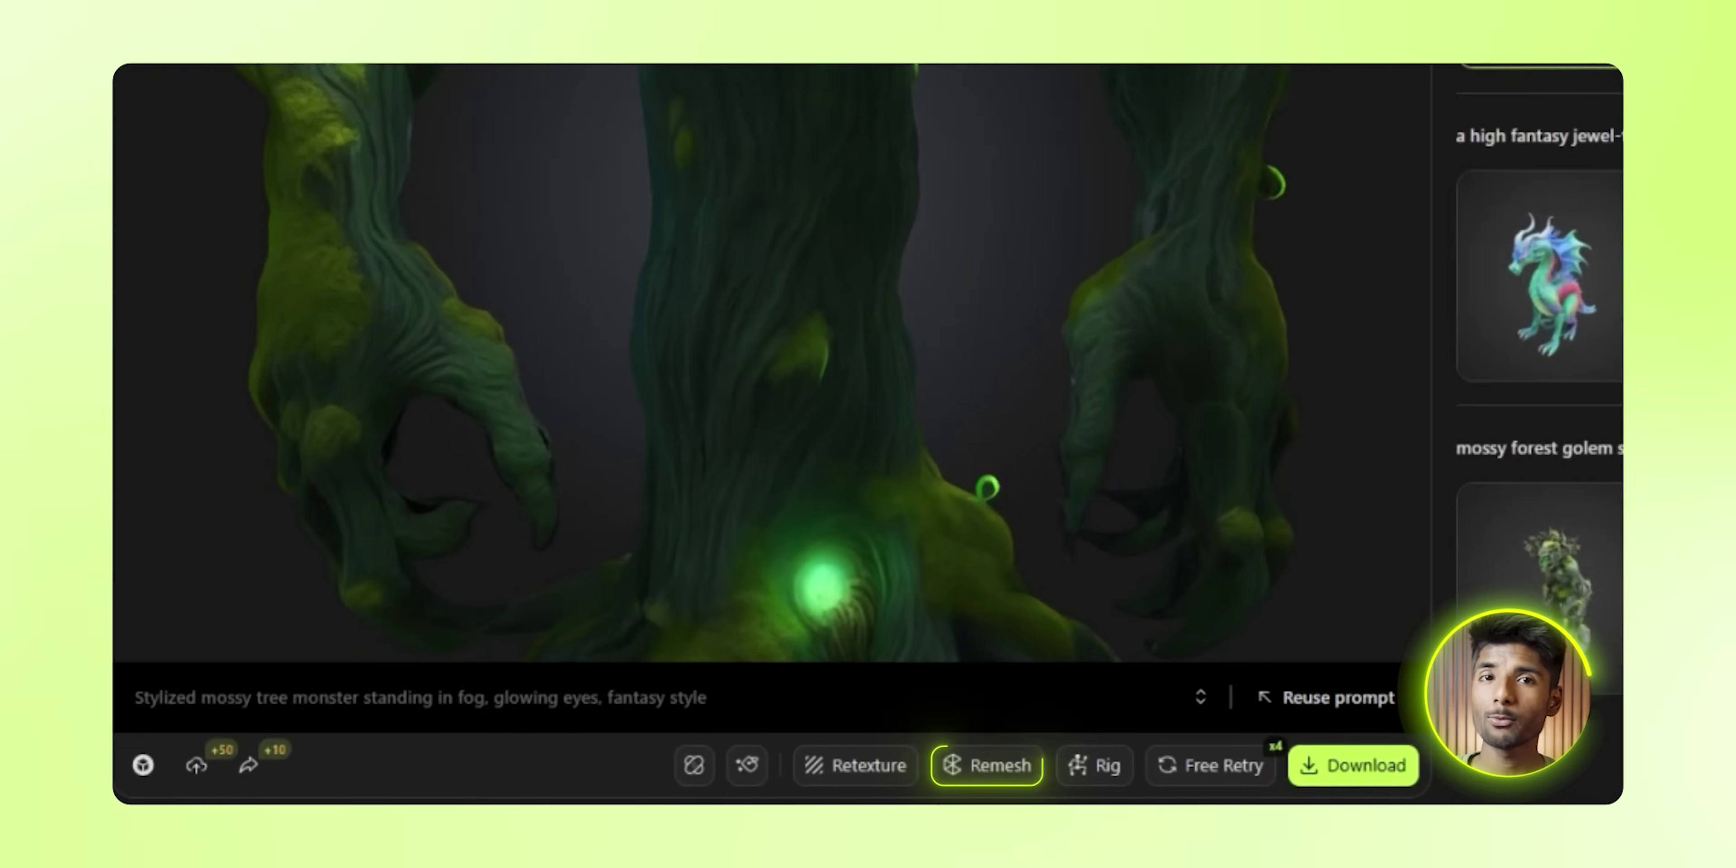
{"action": "scroll", "coordinate": [809, 371], "scroll_direction": "down", "scroll_amount": 5}
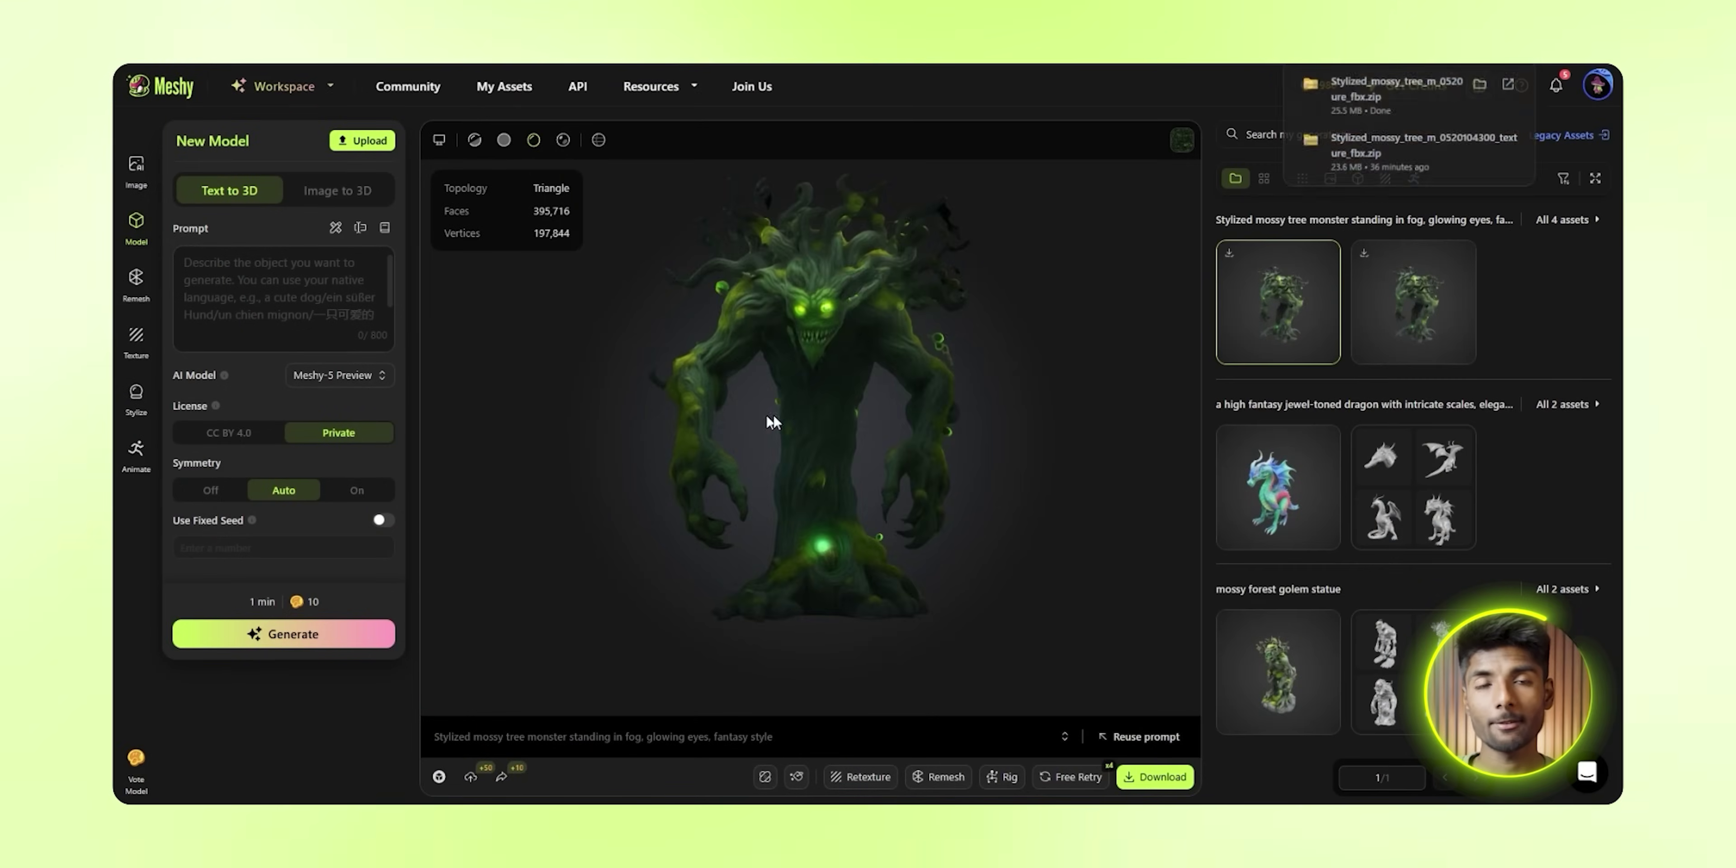
{"action": "left_click_drag", "start_coordinate": [769, 417], "coordinate": [806, 471]}
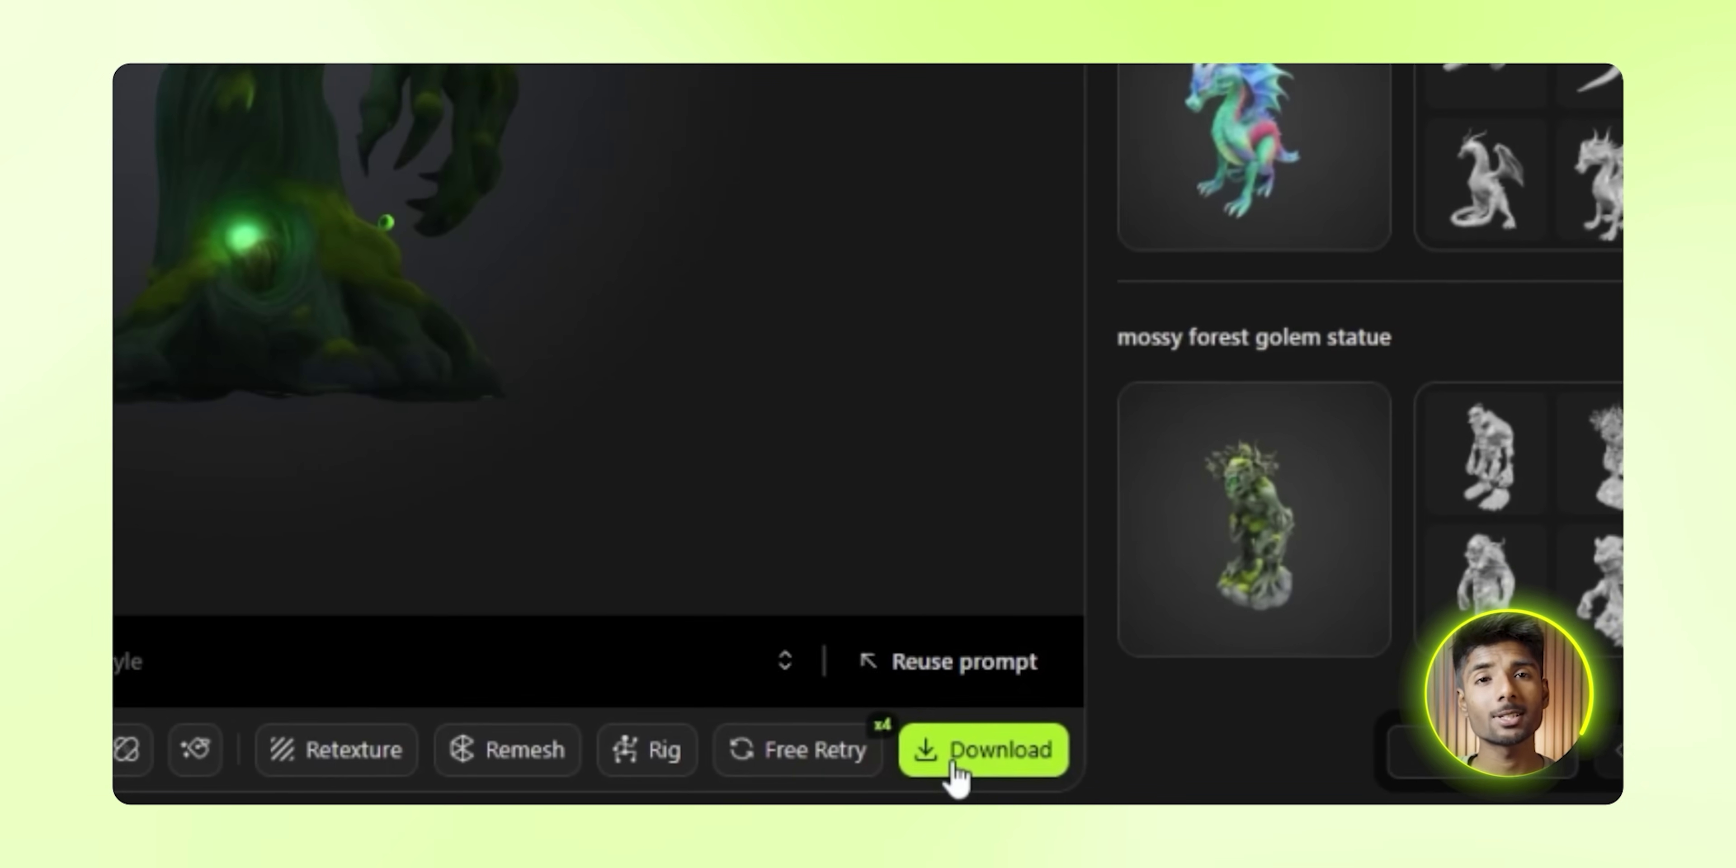
Step: Download the tree monster as FBX, then raise and rescale Mesh_0 in Blender
{"action": "left_click", "coordinate": [955, 767]}
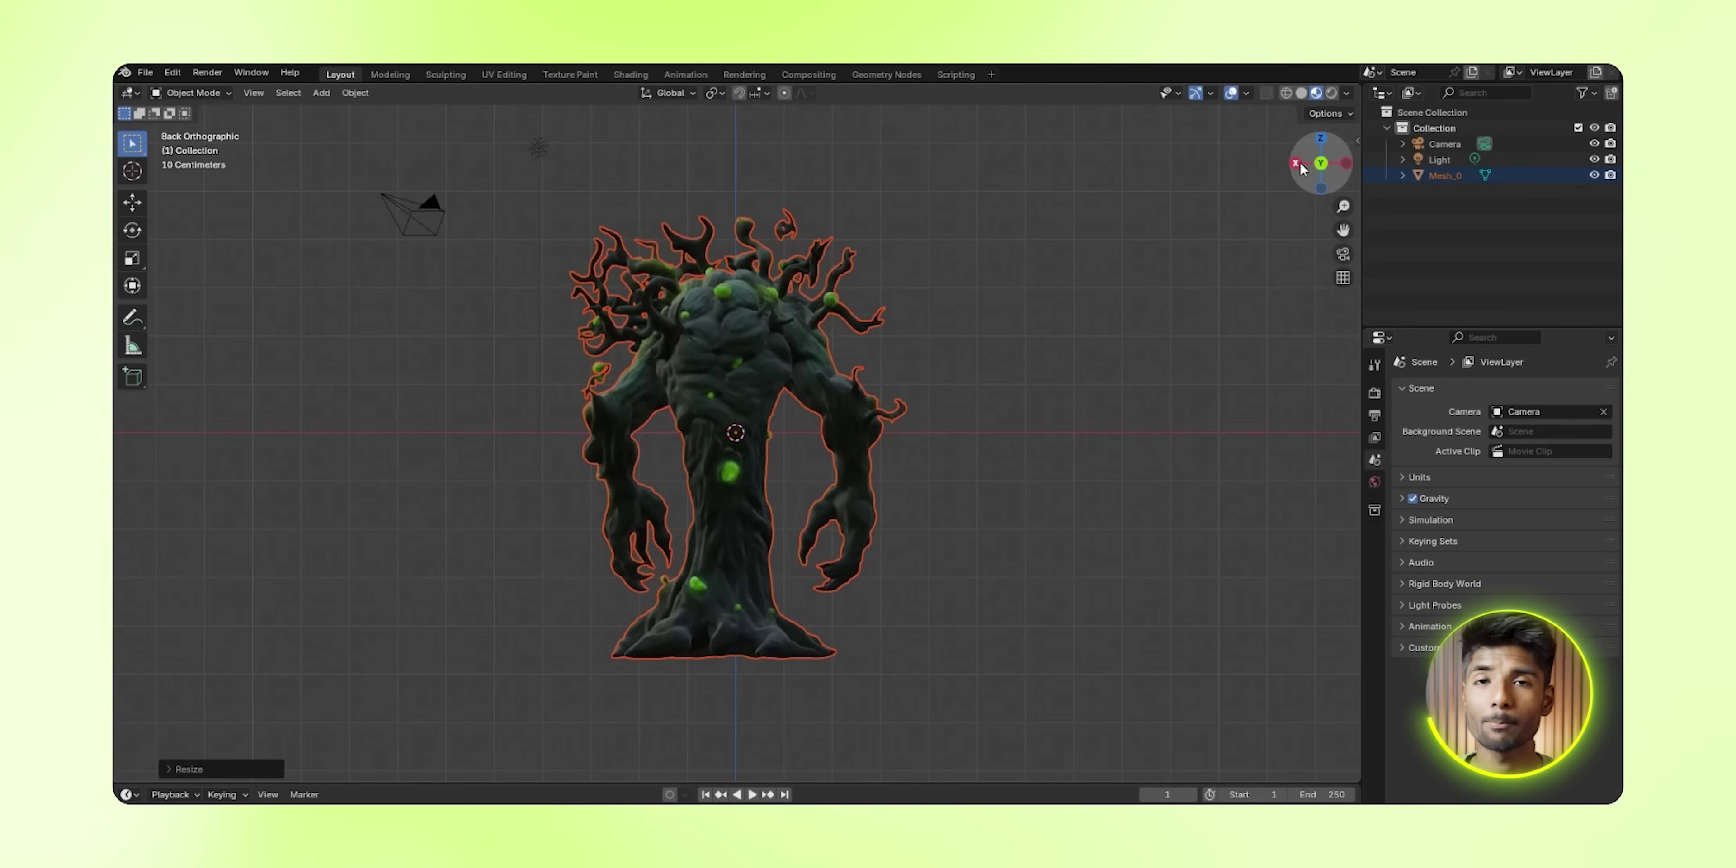
{"action": "middle_click_drag", "start_coordinate": [775, 418], "coordinate": [853, 337]}
{"action": "left_click_drag", "start_coordinate": [735, 376], "coordinate": [735, 172]}
{"action": "key", "text": "s"}
{"action": "left_click", "coordinate": [979, 230]}
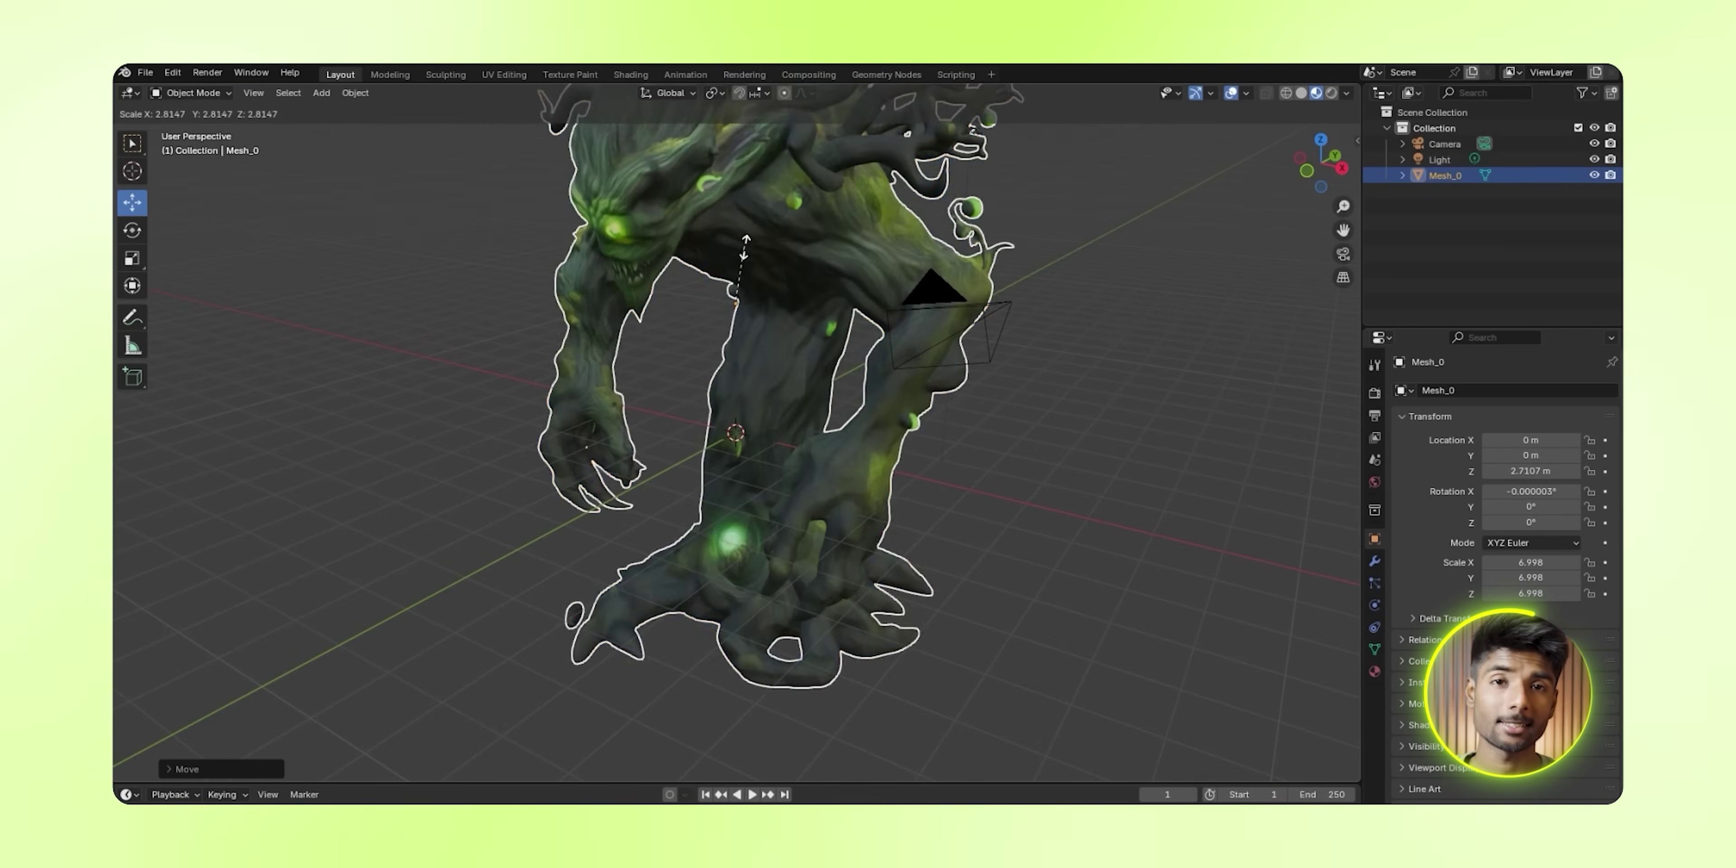
Step: Zoom out in the 3D Viewport until the whole Mesh_0 tree monster is visible
{"action": "scroll", "coordinate": [738, 297], "scroll_direction": "down", "scroll_amount": 3}
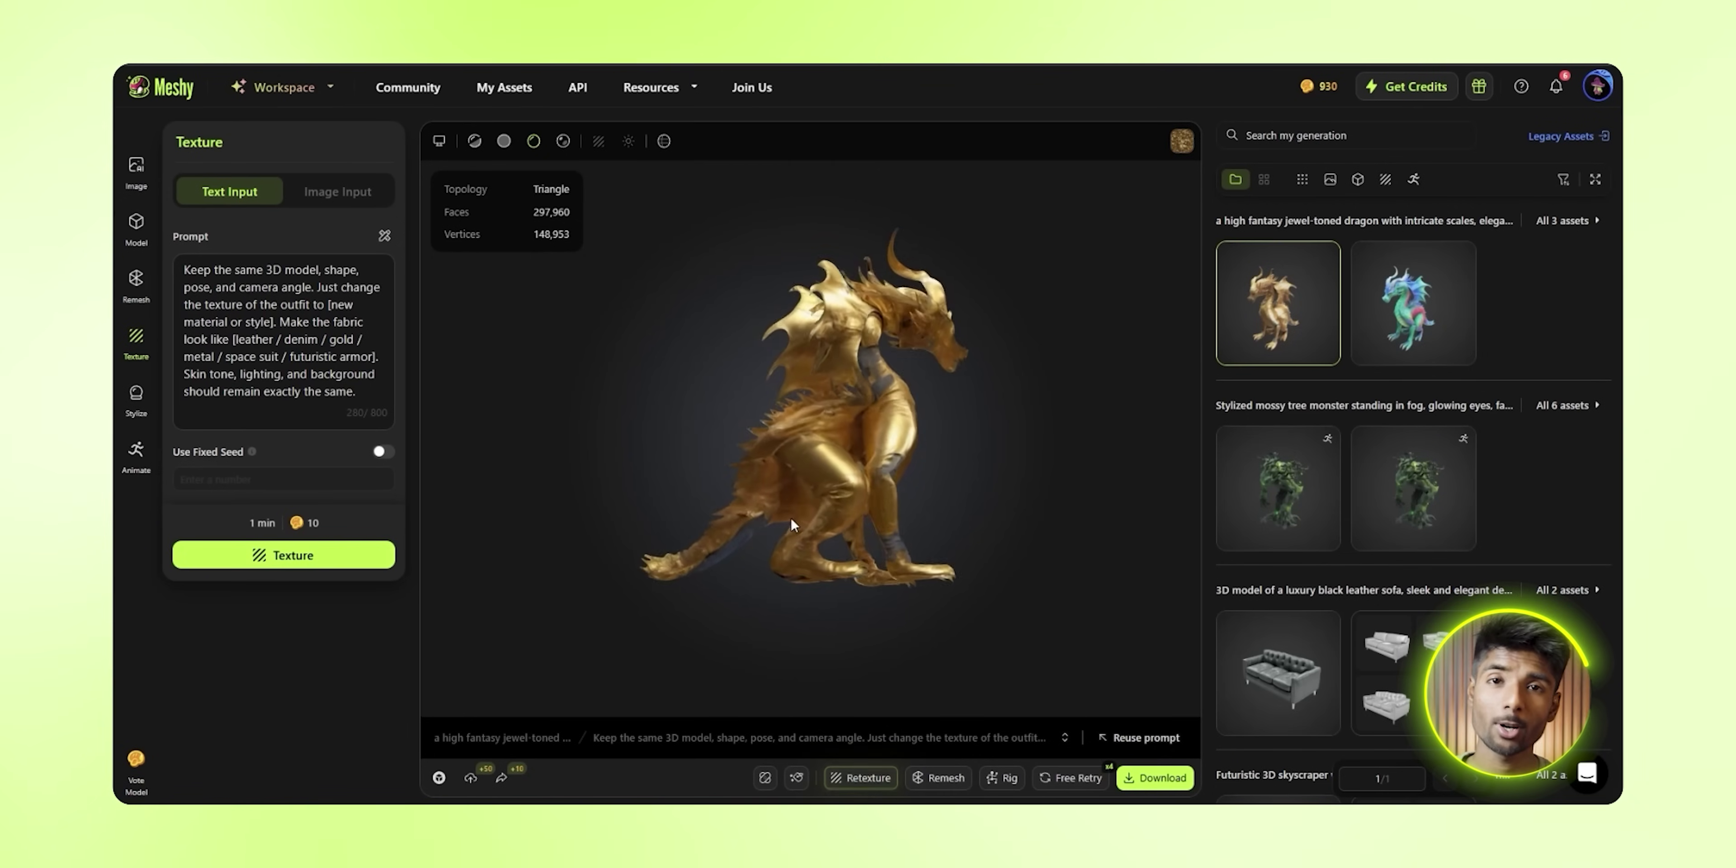
Step: Orbit the gold-textured dragon to inspect it from the side and other angles
{"action": "left_click_drag", "start_coordinate": [877, 528], "coordinate": [944, 539]}
{"action": "left_click_drag", "start_coordinate": [815, 512], "coordinate": [856, 523]}
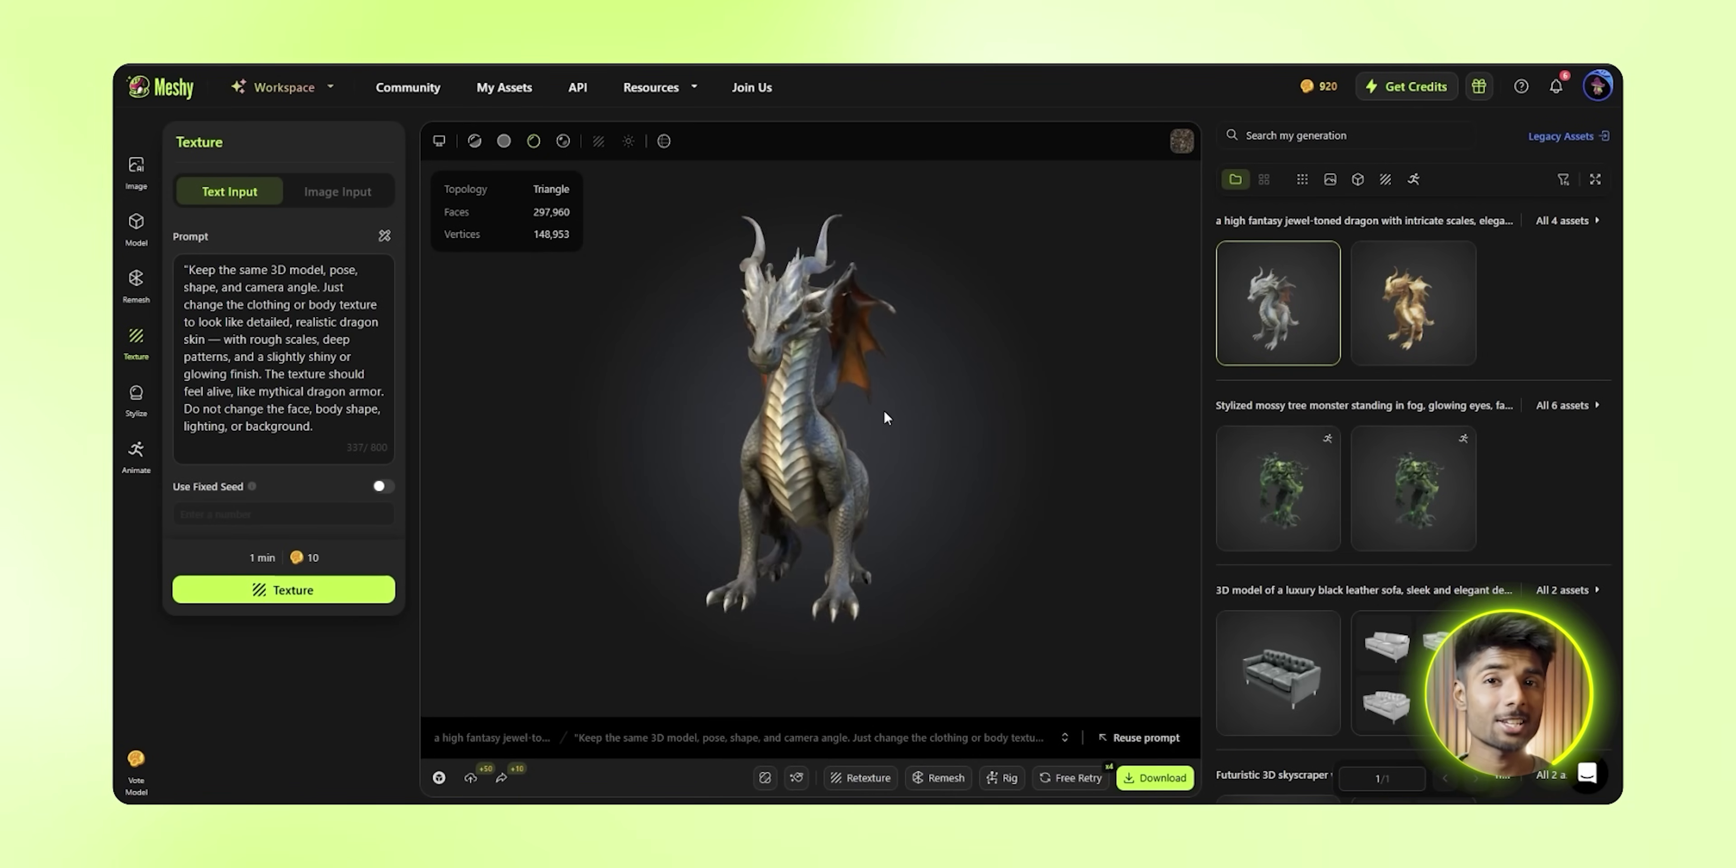
{"action": "mouse_move", "coordinate": [883, 409]}
{"action": "left_mouse_down"}
{"action": "mouse_move", "coordinate": [849, 409]}
{"action": "mouse_move", "coordinate": [909, 401]}
{"action": "mouse_move", "coordinate": [779, 504]}
{"action": "mouse_move", "coordinate": [971, 517]}
{"action": "mouse_move", "coordinate": [903, 532]}
{"action": "mouse_move", "coordinate": [795, 516]}
{"action": "mouse_move", "coordinate": [862, 555]}
{"action": "mouse_move", "coordinate": [818, 229]}
{"action": "mouse_move", "coordinate": [874, 293]}
{"action": "mouse_move", "coordinate": [853, 390]}
{"action": "mouse_move", "coordinate": [875, 387]}
{"action": "left_mouse_up"}
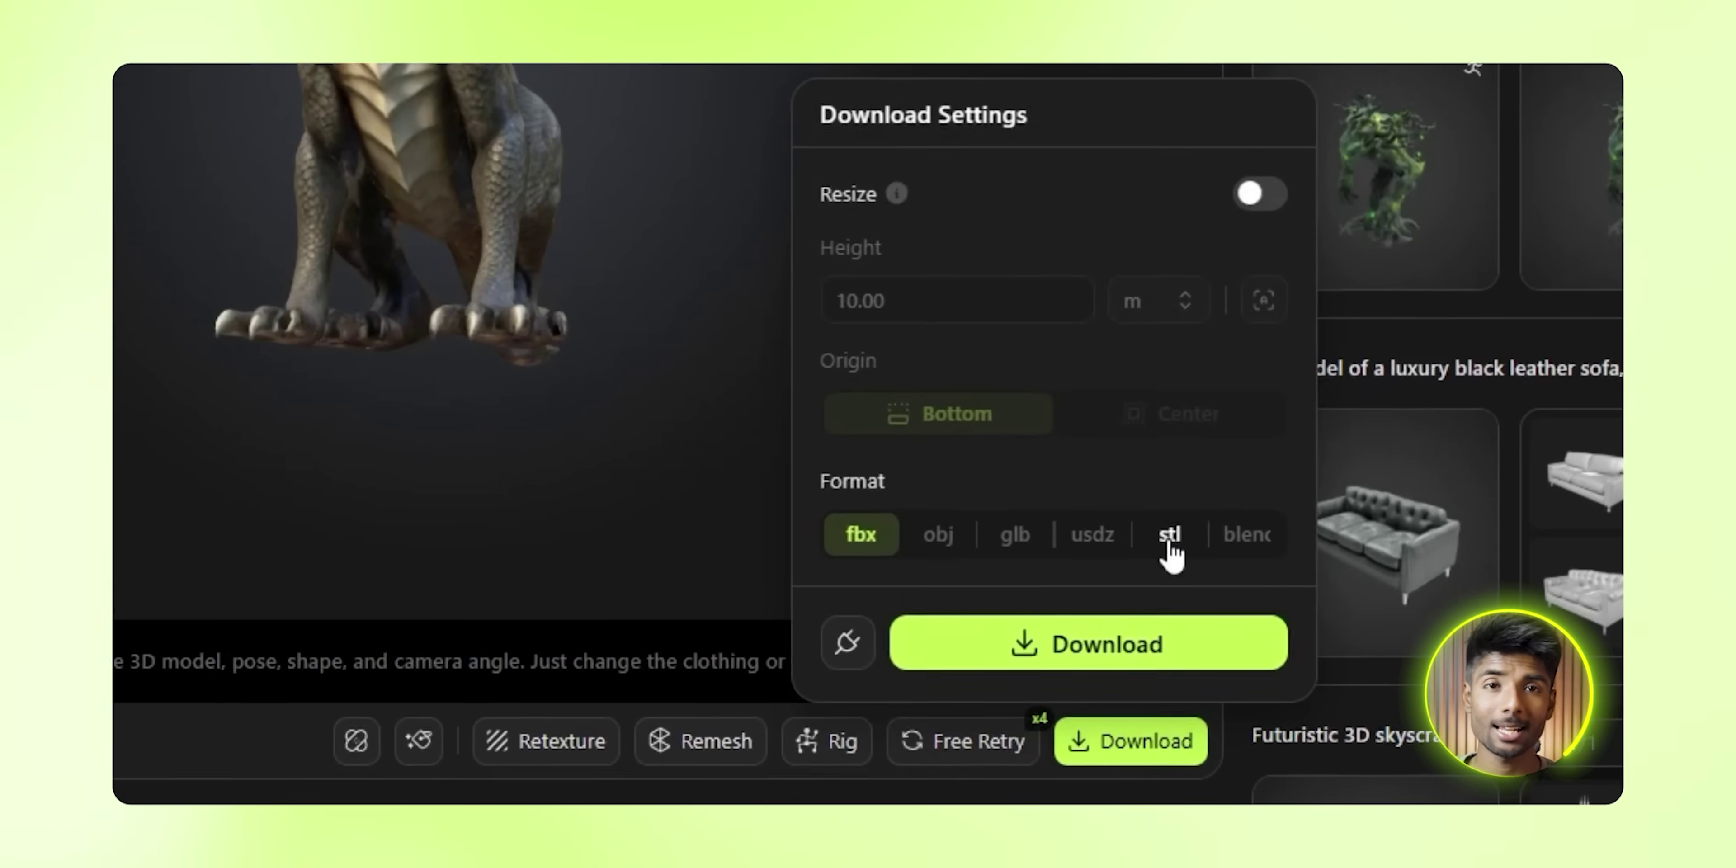
Step: Set the download format to STL and scroll to the Featured models in the Community gallery
{"action": "left_click", "coordinate": [1169, 534]}
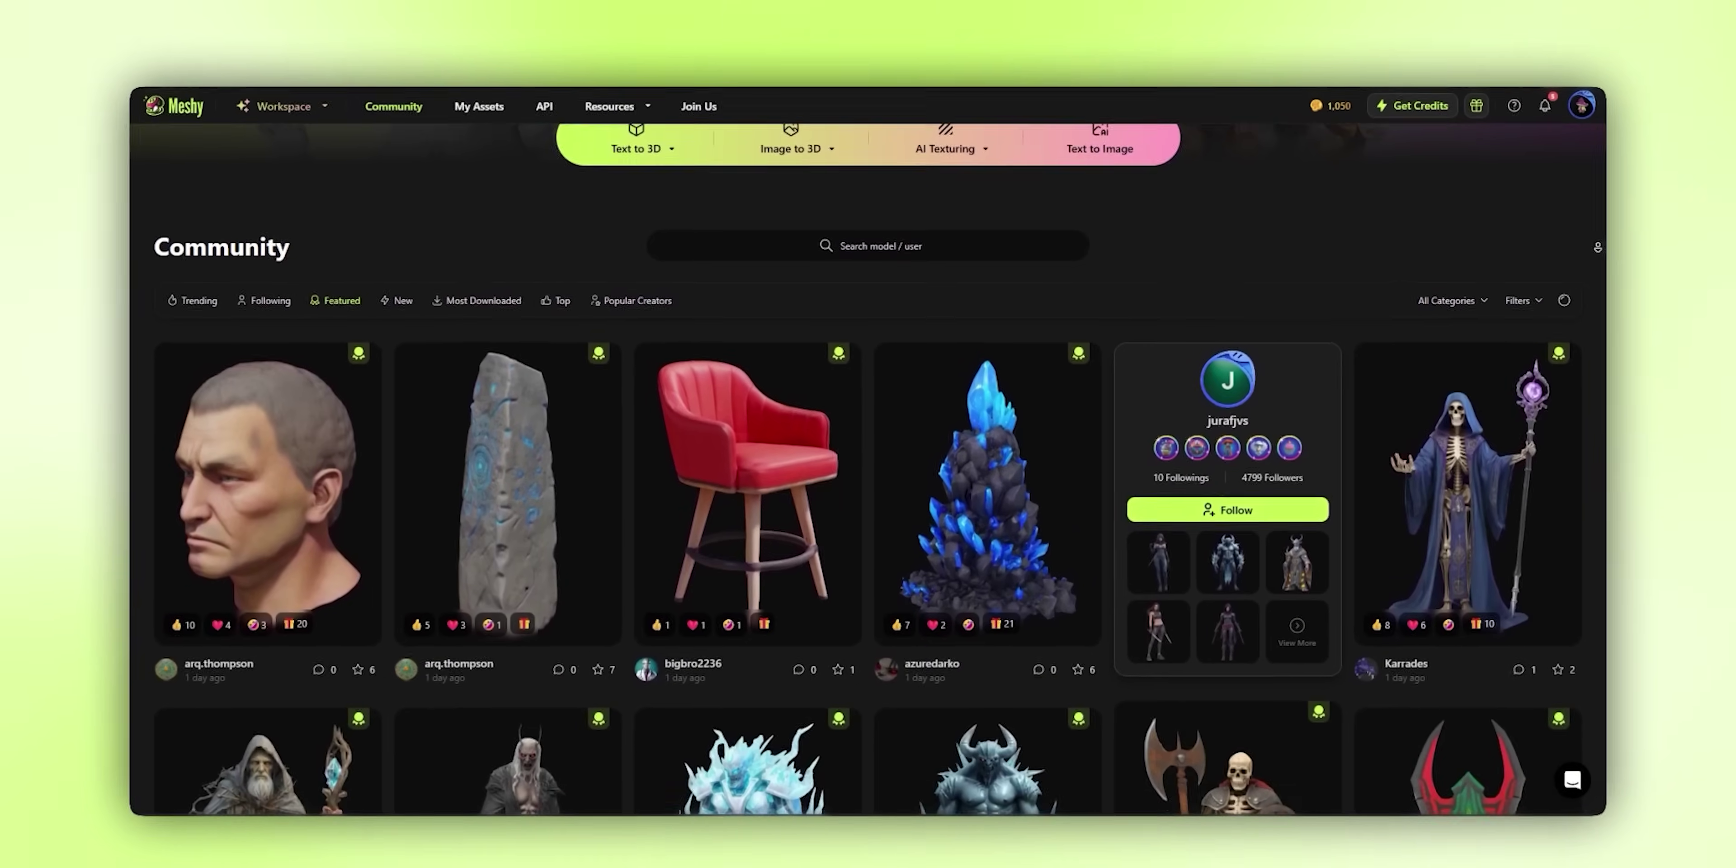
{"action": "scroll", "coordinate": [868, 506], "scroll_direction": "down", "scroll_amount": 2}
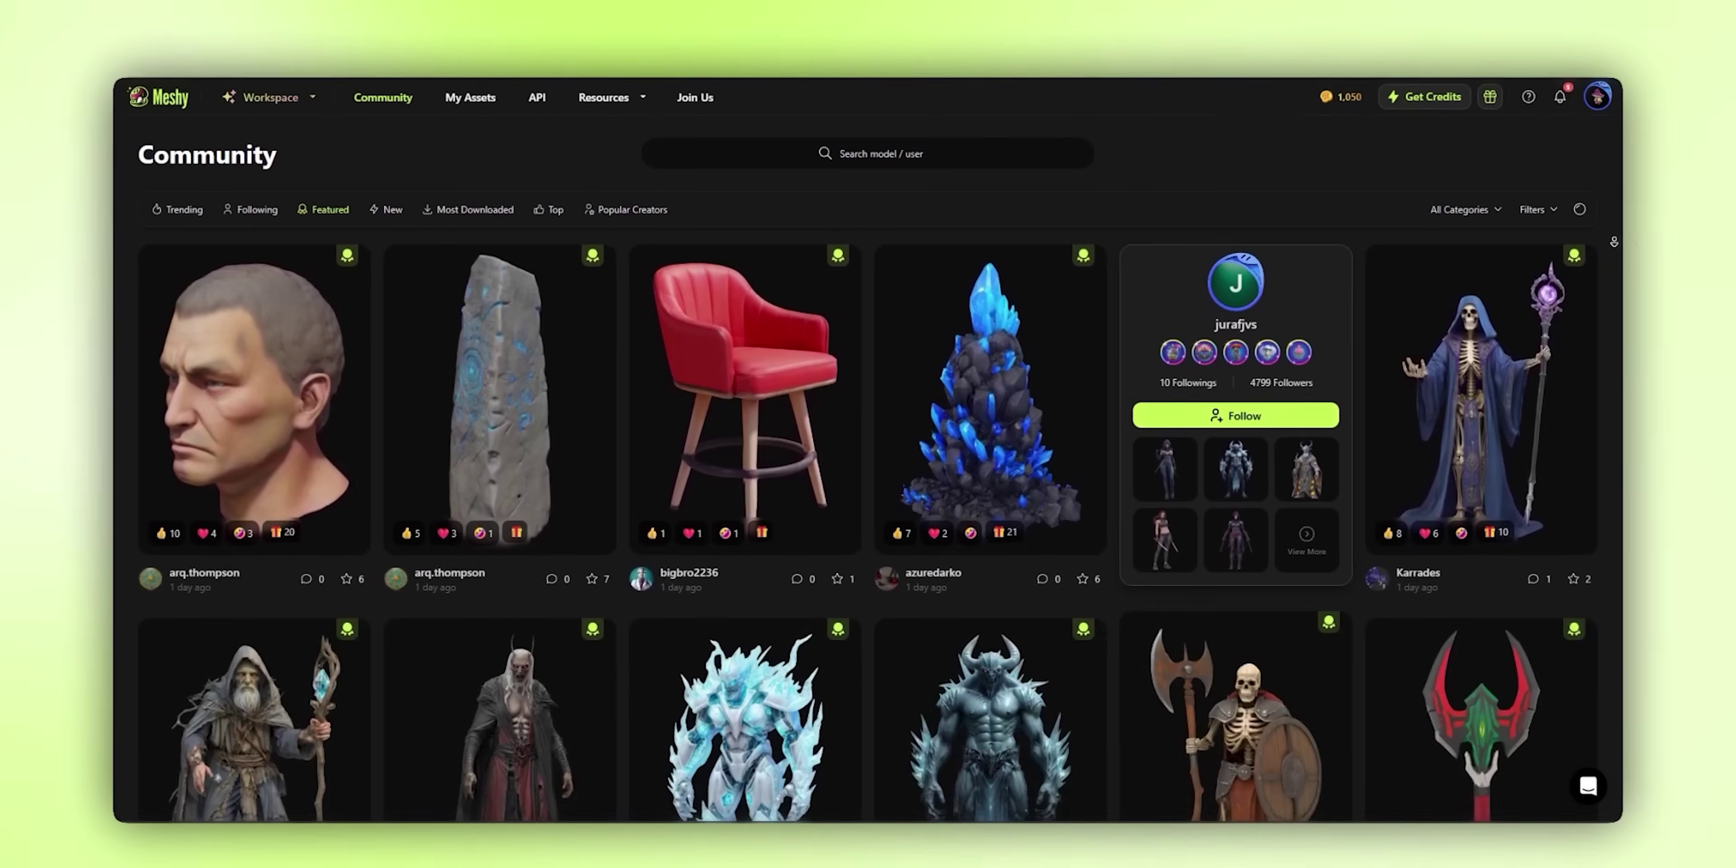